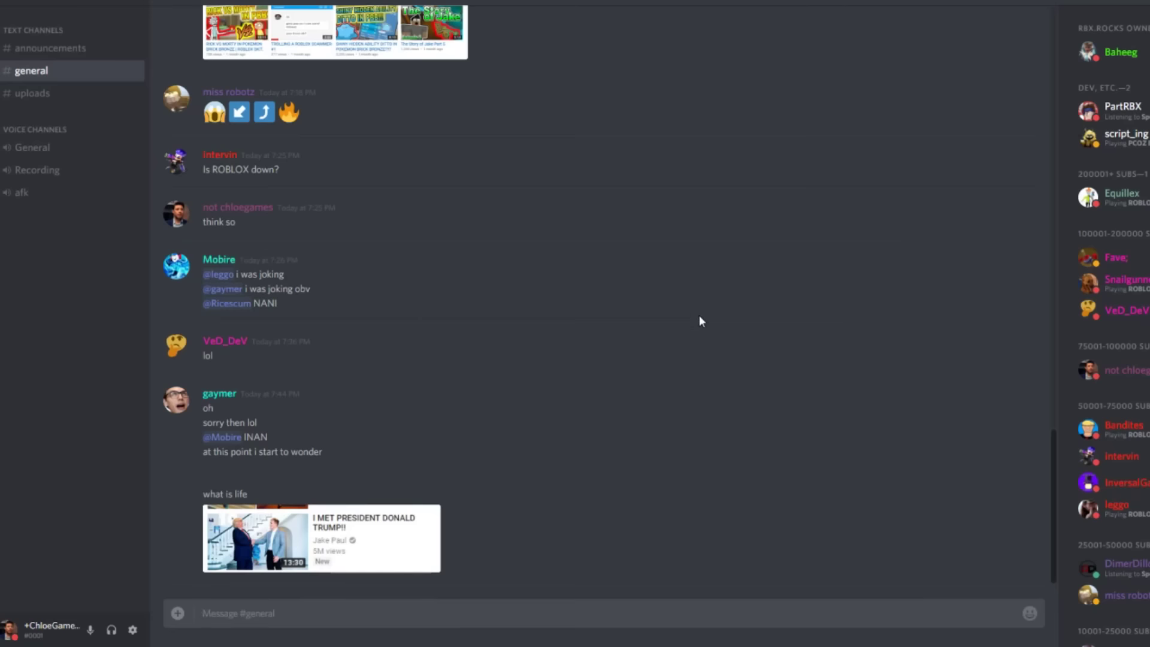
scroll(699, 321, "up", 3)
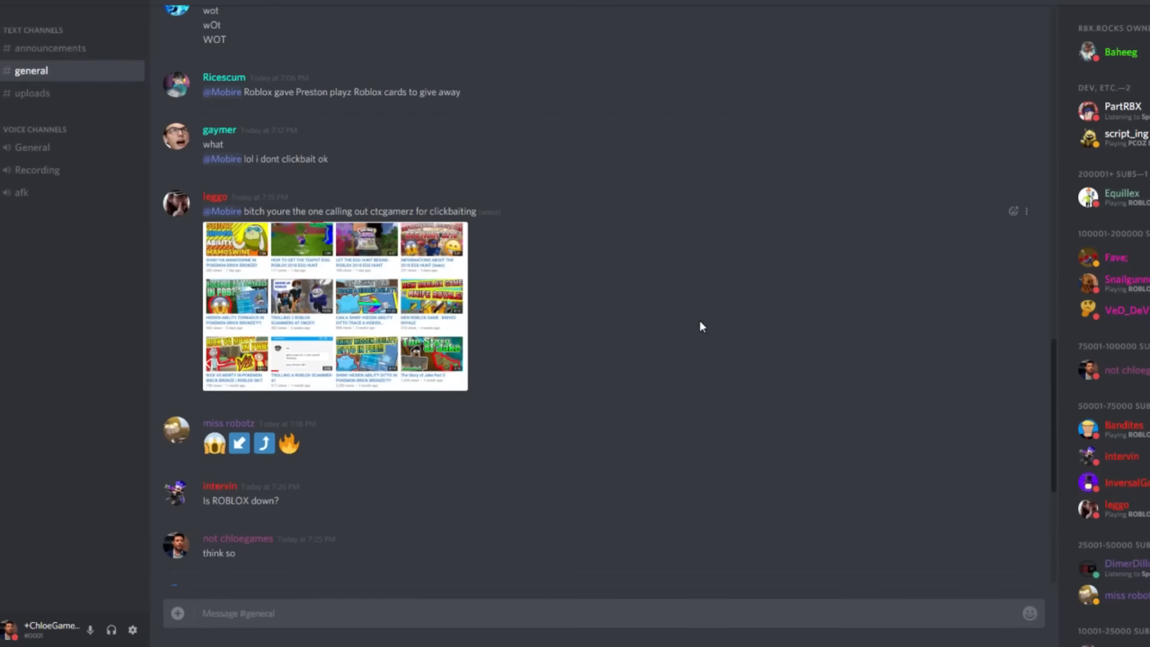
scroll(701, 326, "up", 3)
scroll(703, 325, "down", 2)
scroll(703, 326, "down", 4)
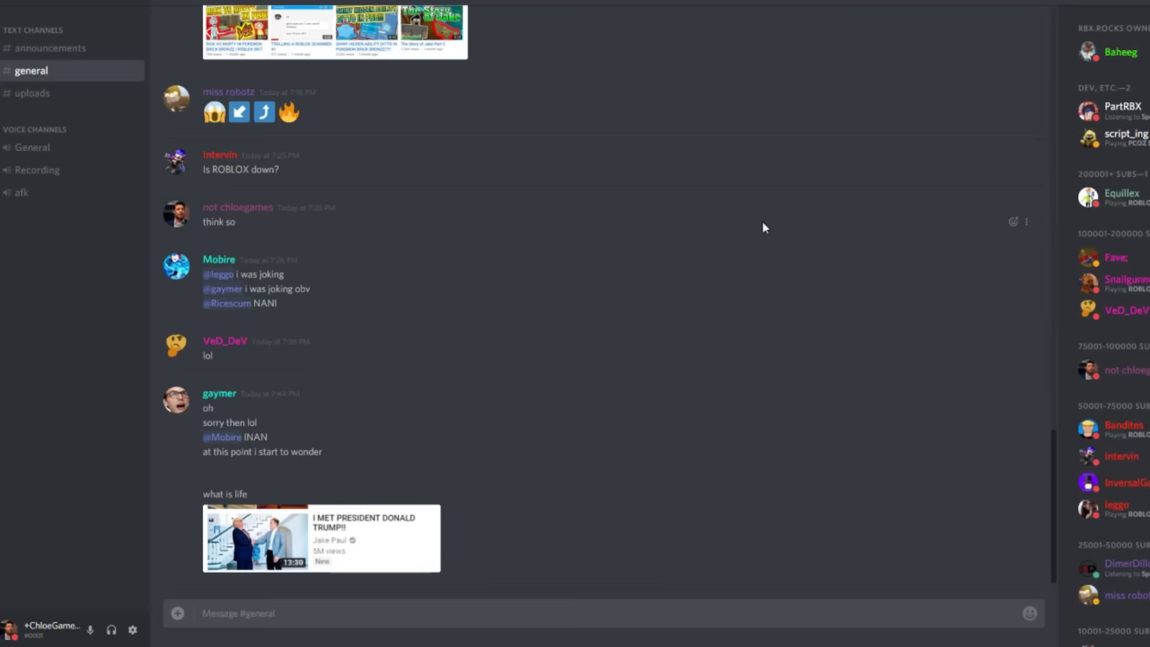
left_click(1129, 57)
left_click(1130, 58)
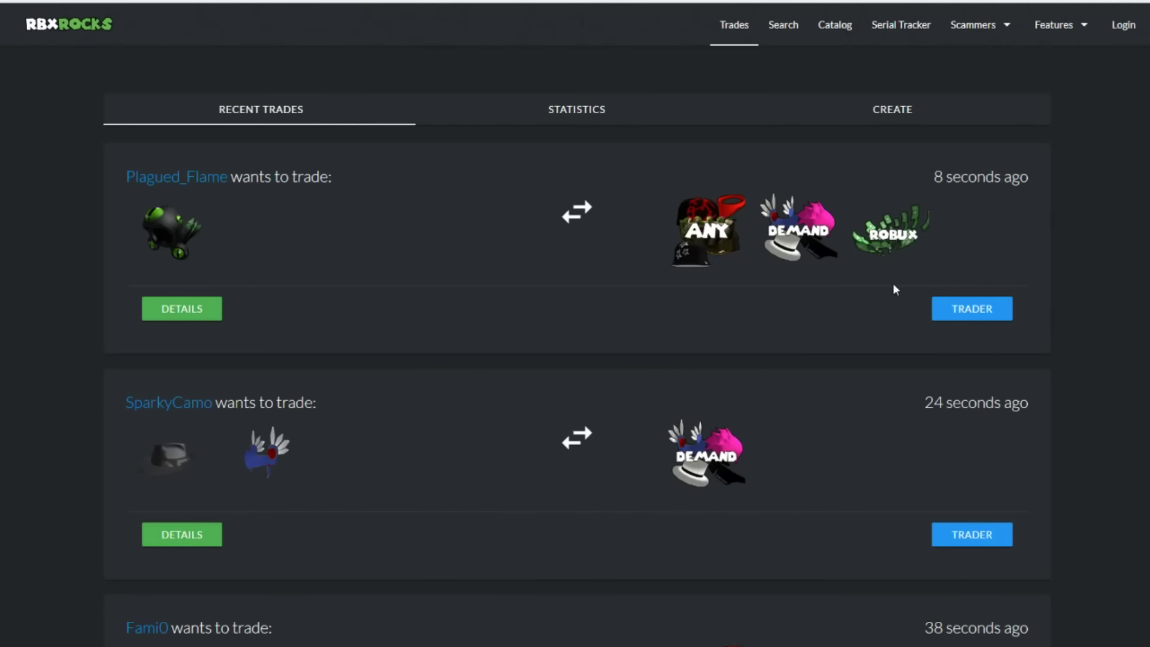
Open the Scammers list, jump to its last page 31, then return to page 1
left_click(988, 28)
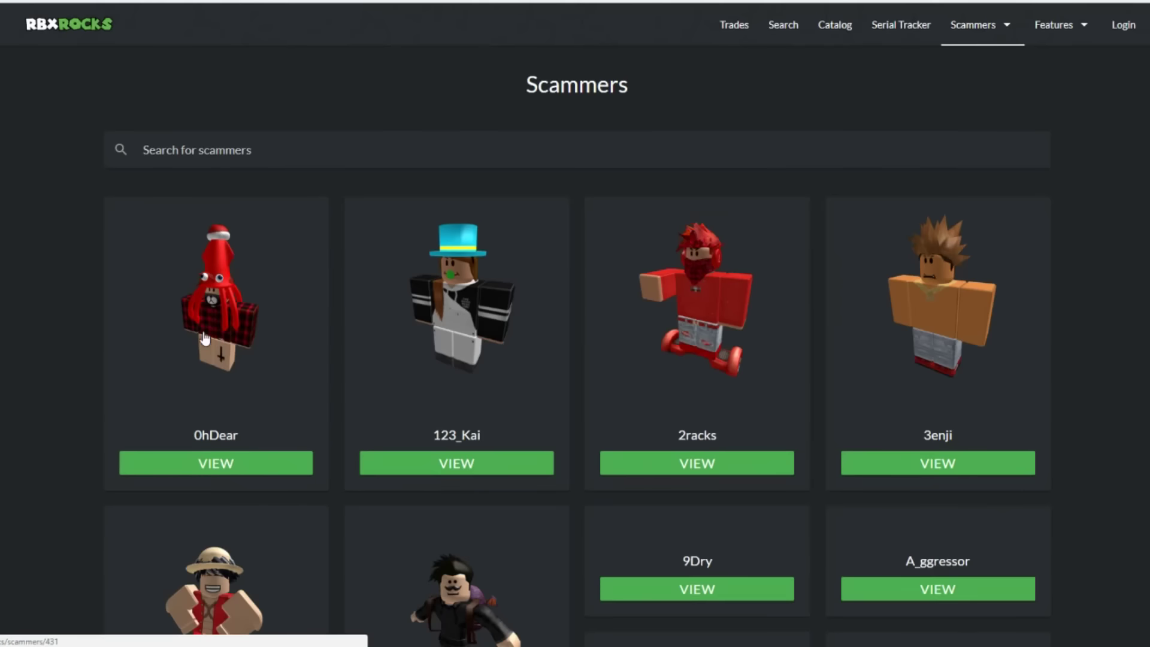
scroll(135, 314, "down", 2)
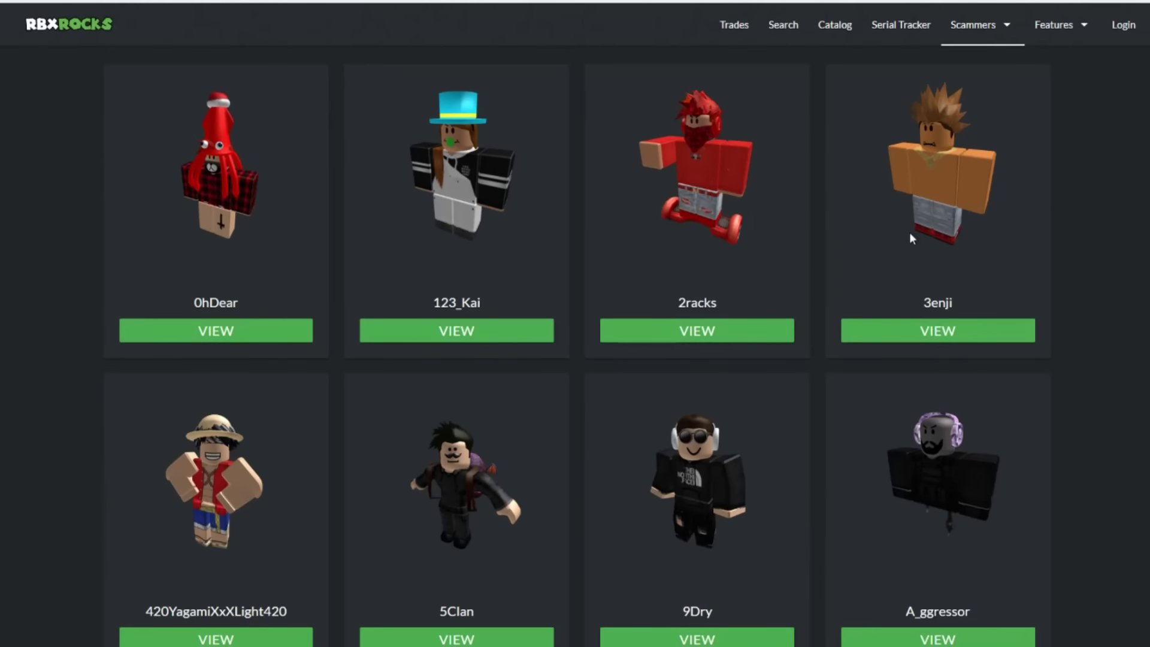
scroll(656, 350, "down", 5)
scroll(663, 359, "down", 5)
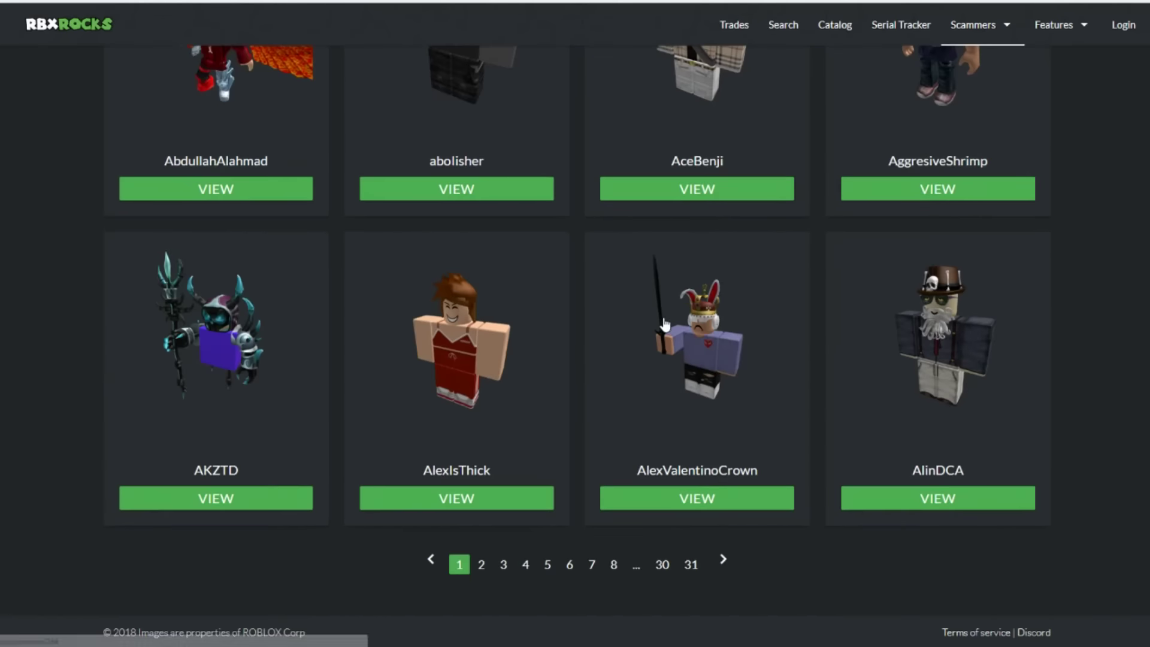
left_click(691, 566)
scroll(694, 566, "down", 5)
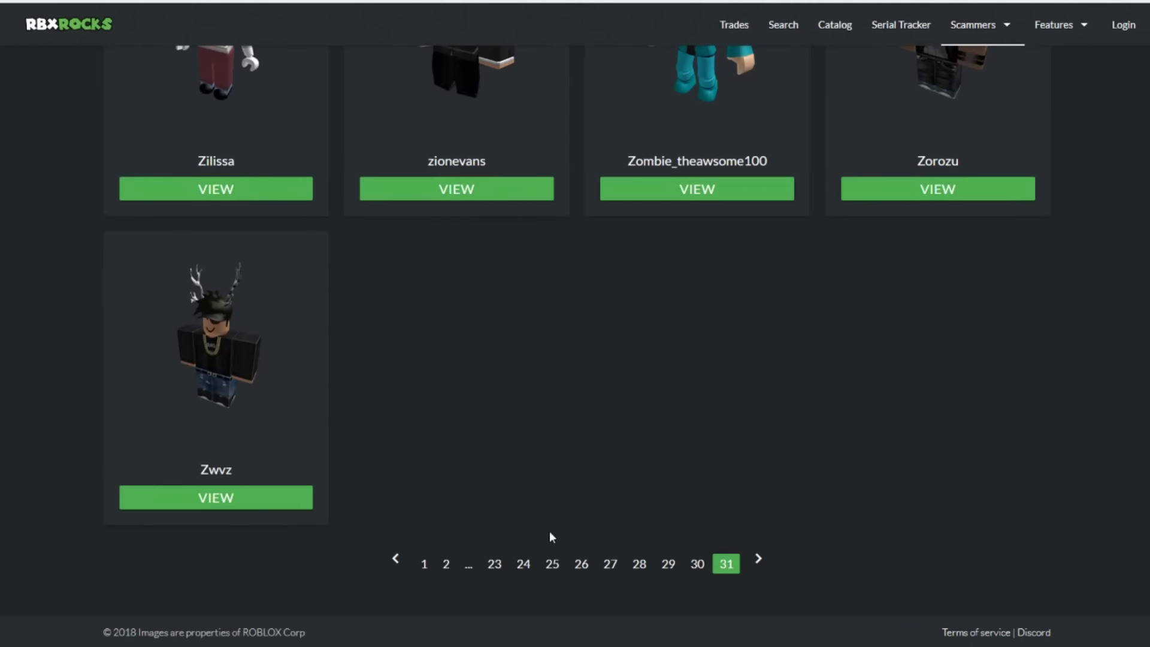
left_click(426, 566)
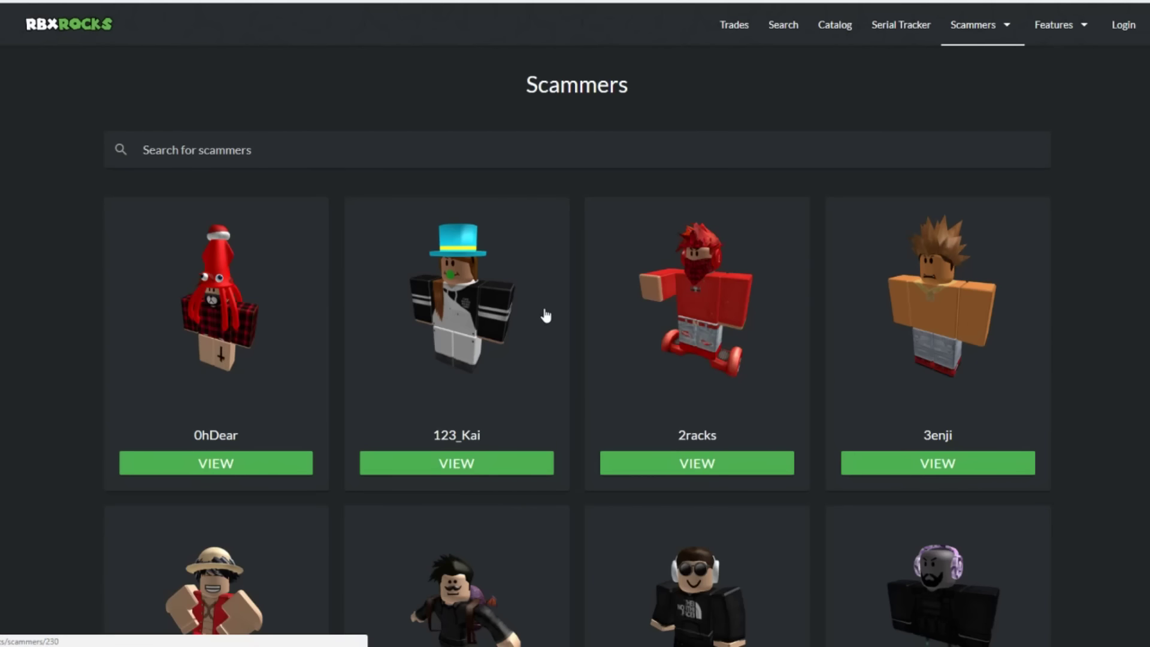
left_click(227, 475)
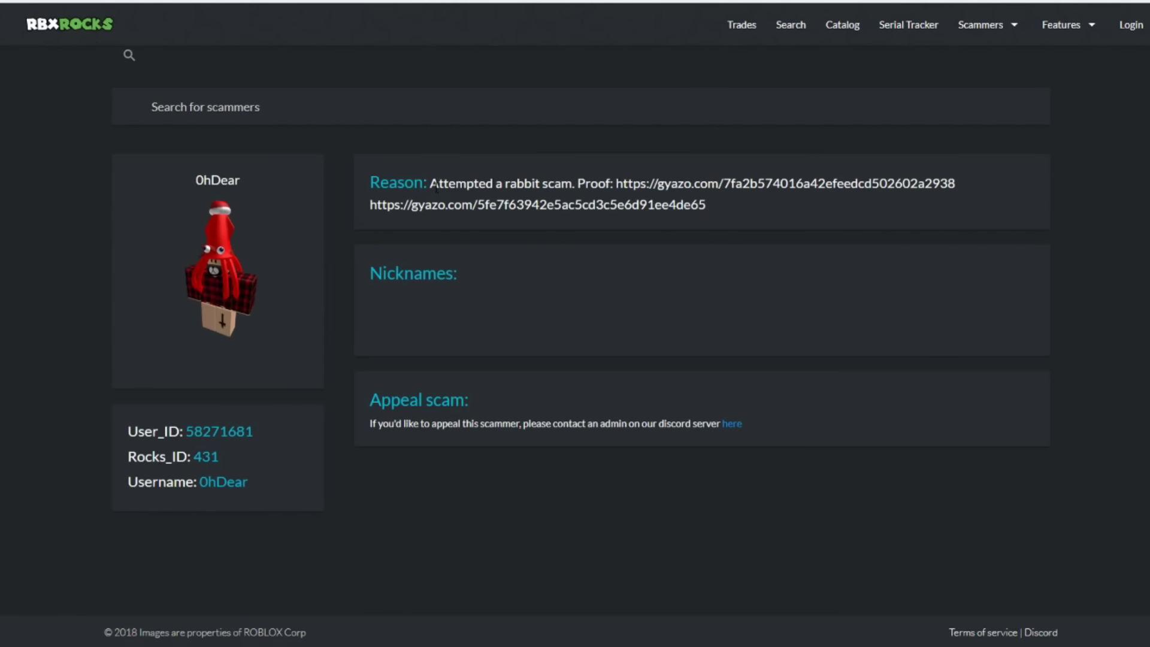
left_click_drag(431, 184, 520, 183)
left_click(520, 184)
left_click_drag(616, 182, 959, 180)
left_click(958, 181)
left_click_drag(398, 181, 477, 183)
double_click(489, 183)
left_click(509, 184)
left_click_drag(616, 183, 958, 184)
right_click(959, 184)
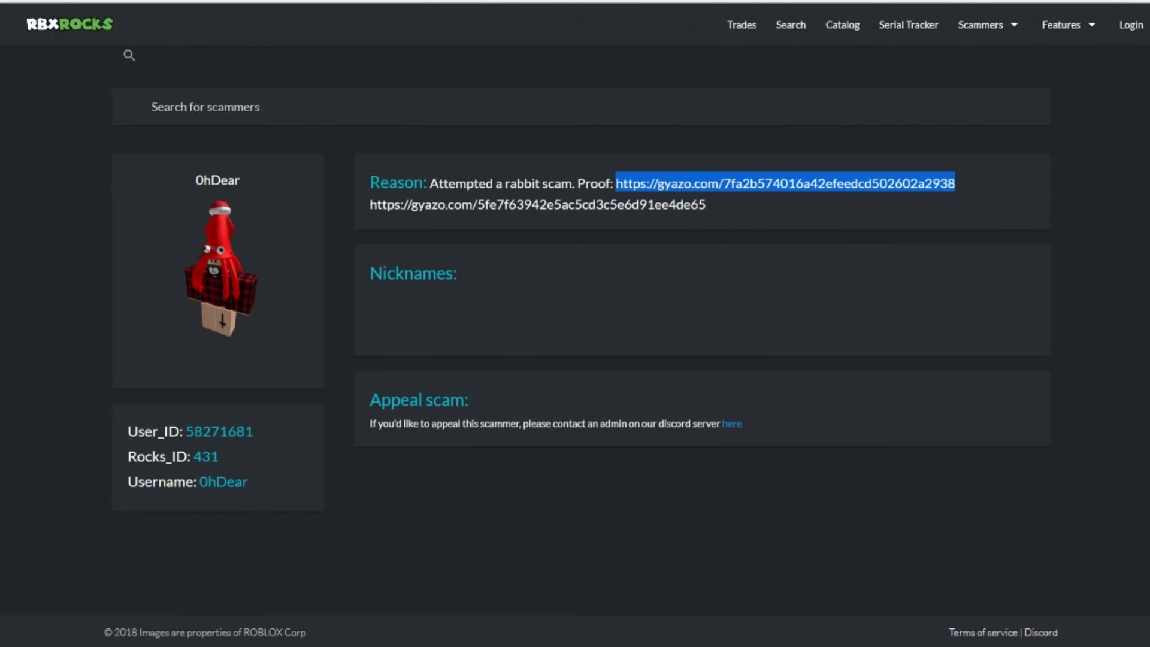
key("alt+Left")
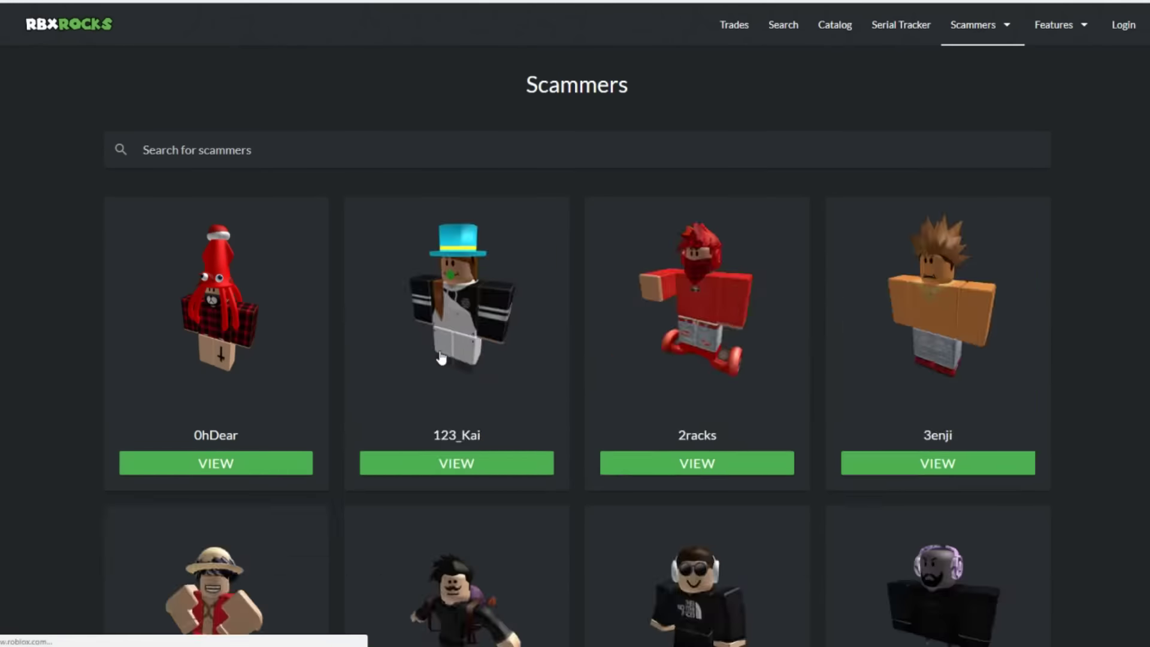
left_click(441, 464)
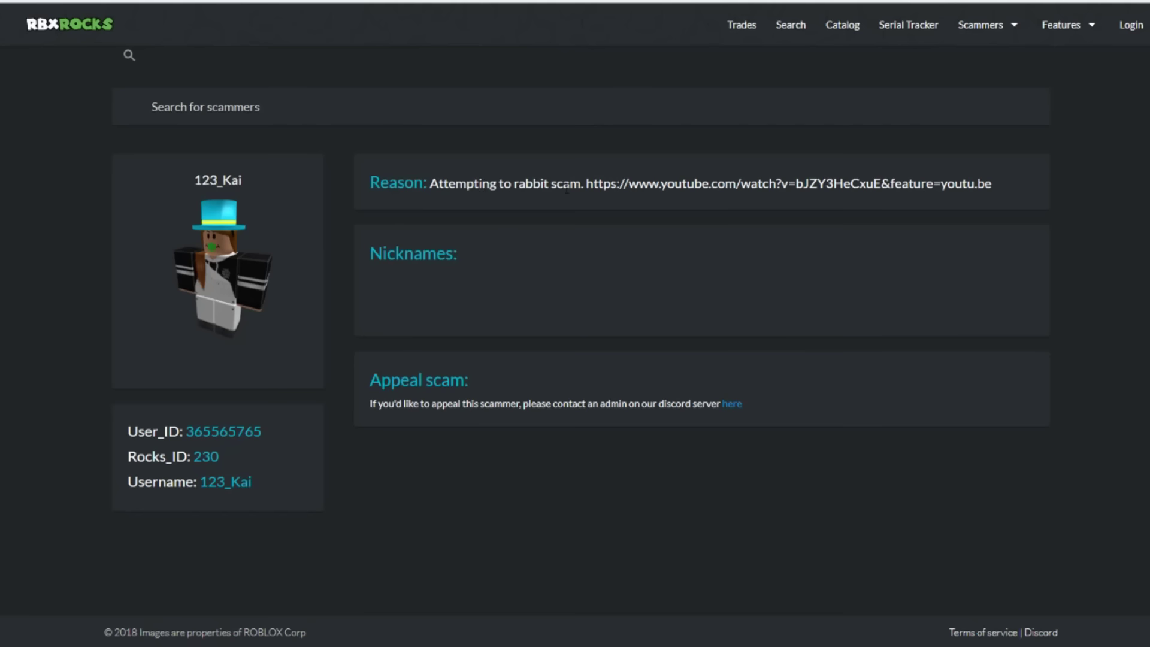
left_click_drag(587, 184, 1013, 183)
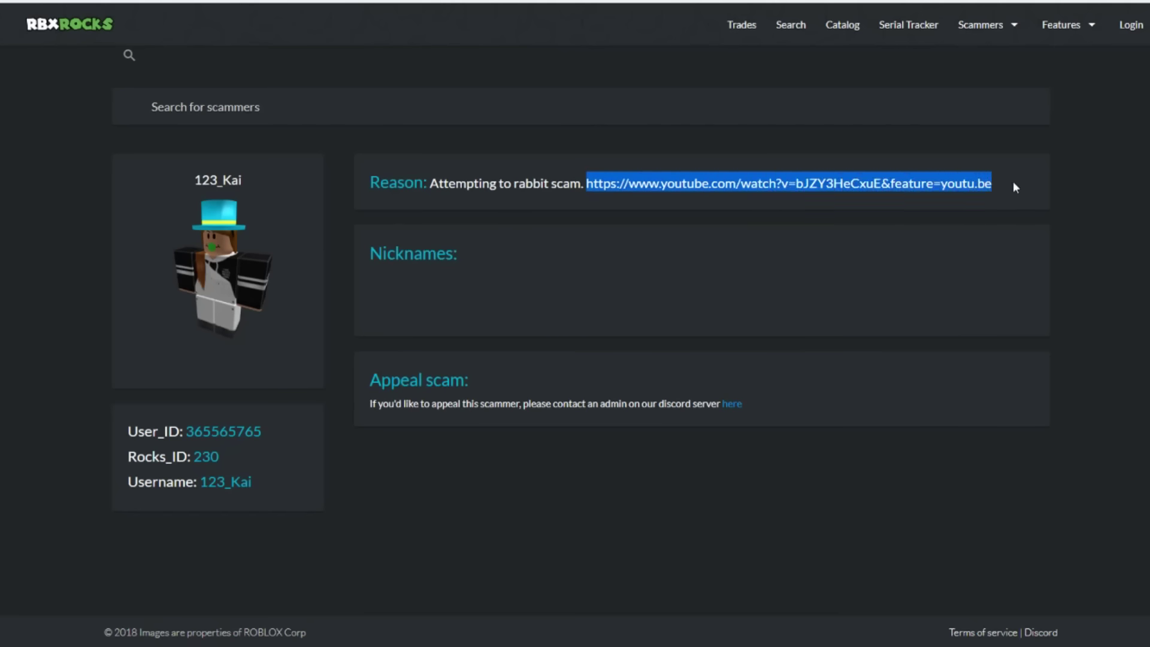
right_click(1012, 184)
left_click(1020, 213)
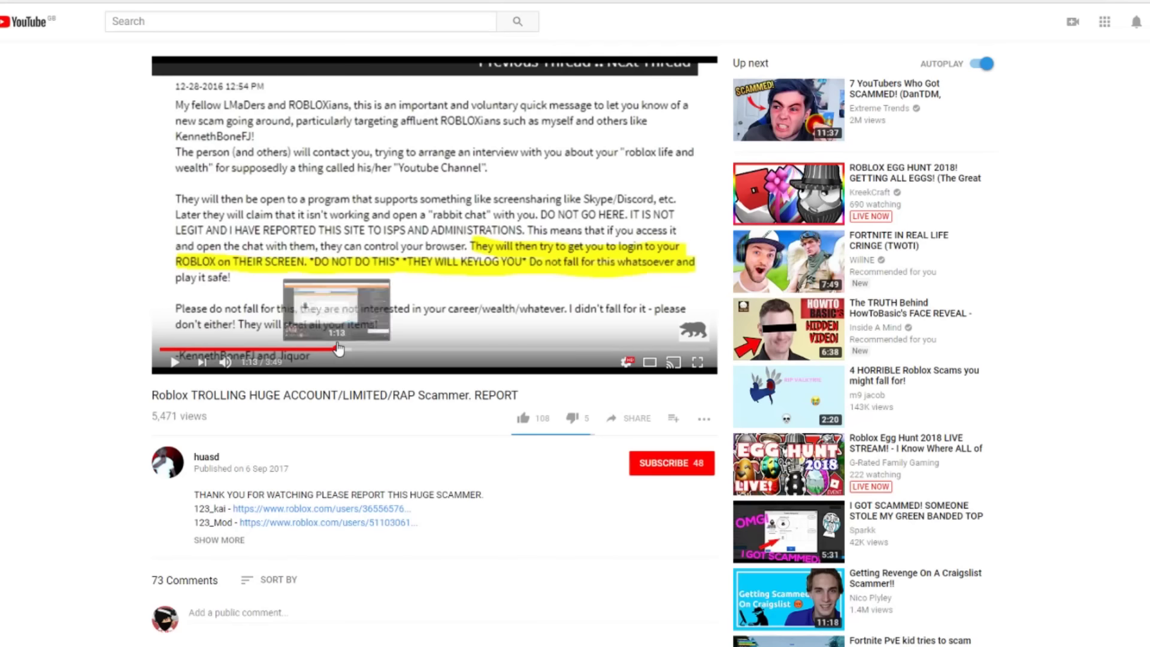
Skip the rabbit-scam proof video ahead to about 1:13, then 1:31
left_click(336, 349)
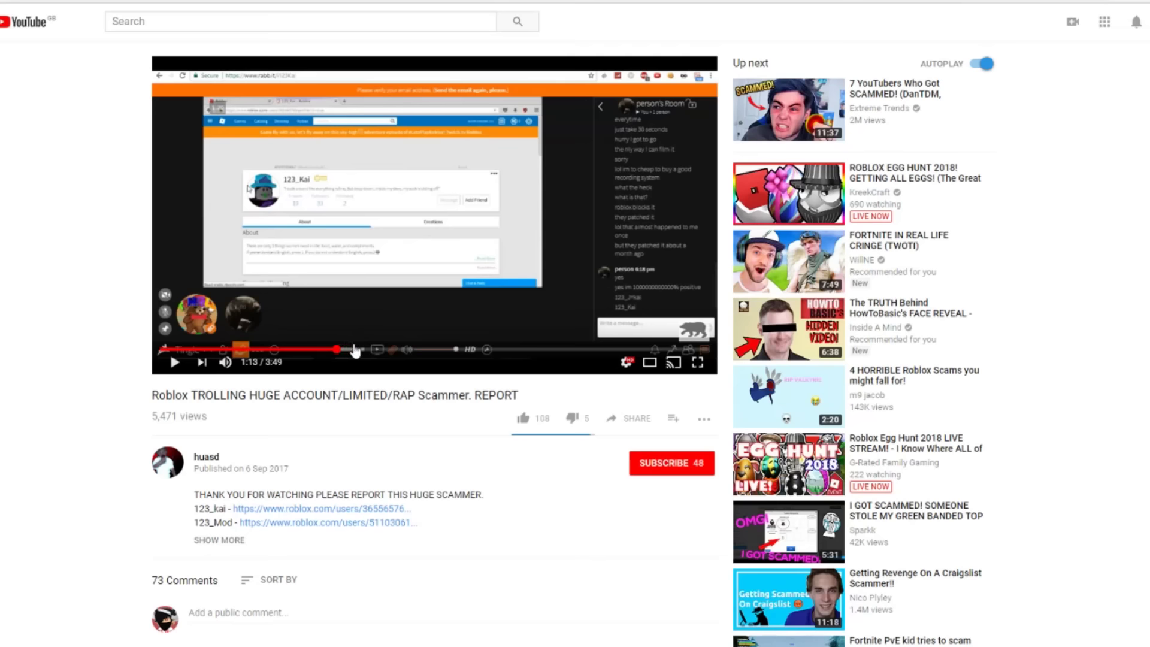
left_click(379, 349)
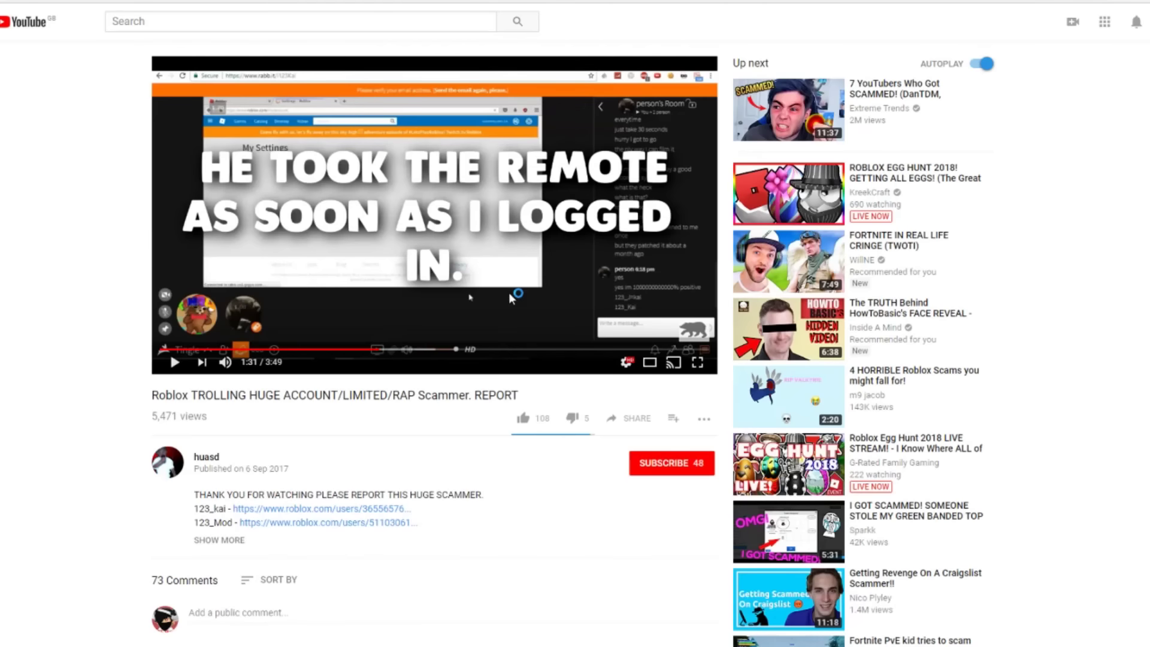
left_click(509, 292)
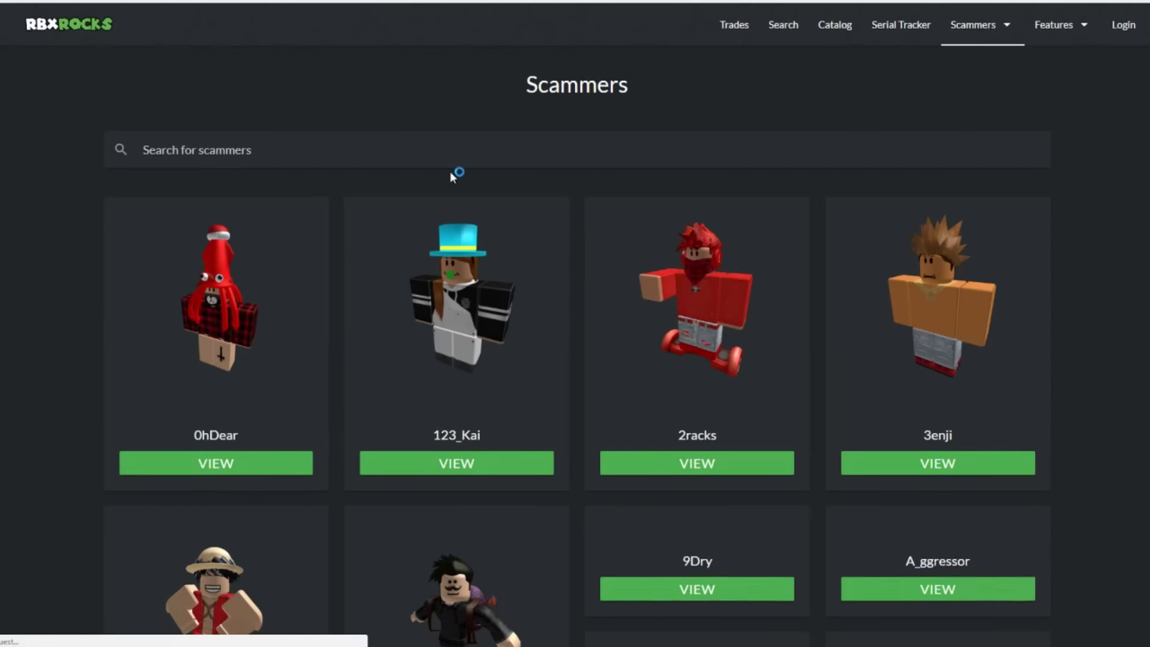
scroll(976, 352, "down", 2)
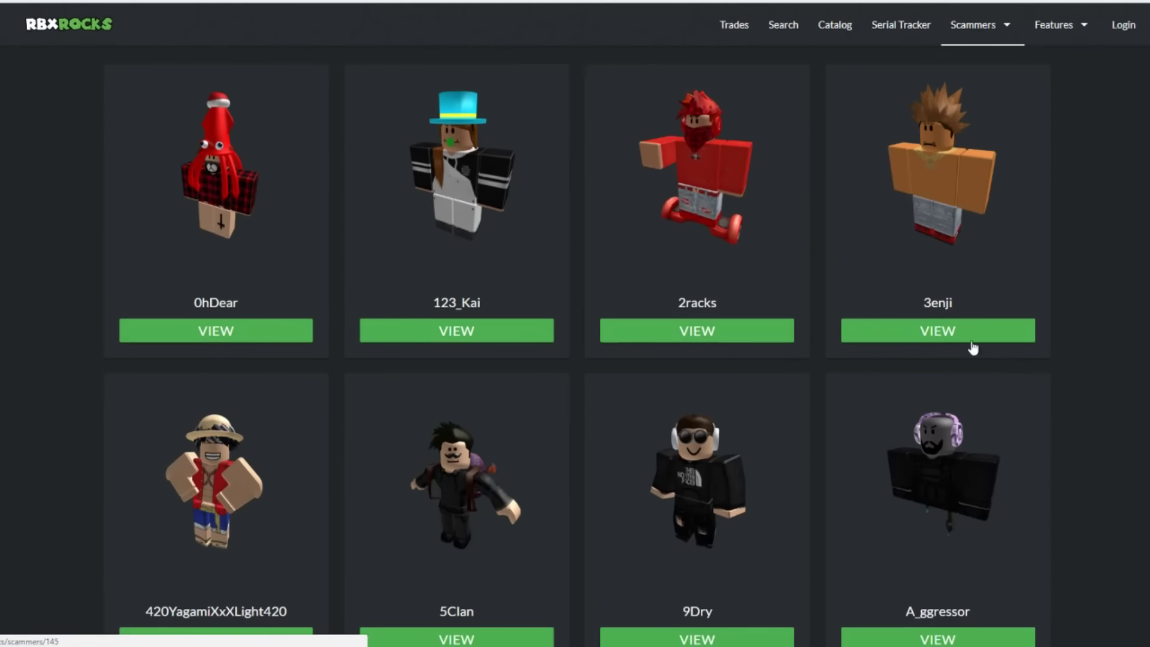
scroll(997, 359, "down", 3)
scroll(1021, 362, "down", 1)
scroll(1019, 358, "down", 2)
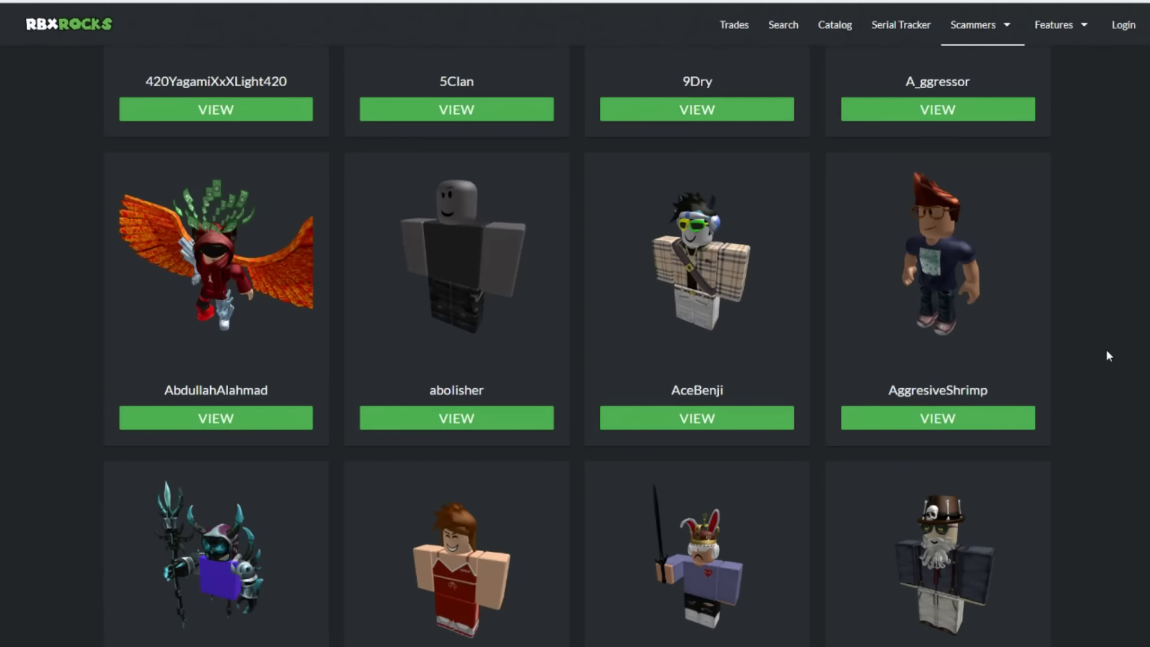
scroll(888, 405, "up", 4)
scroll(888, 405, "up", 4)
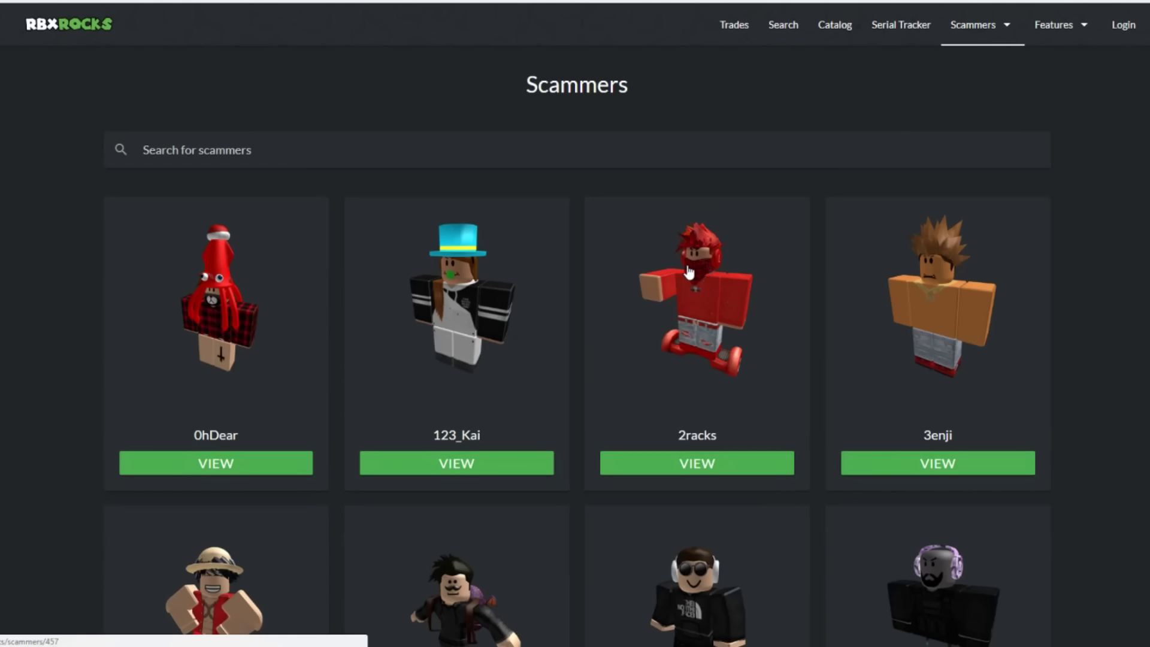
left_click(714, 465)
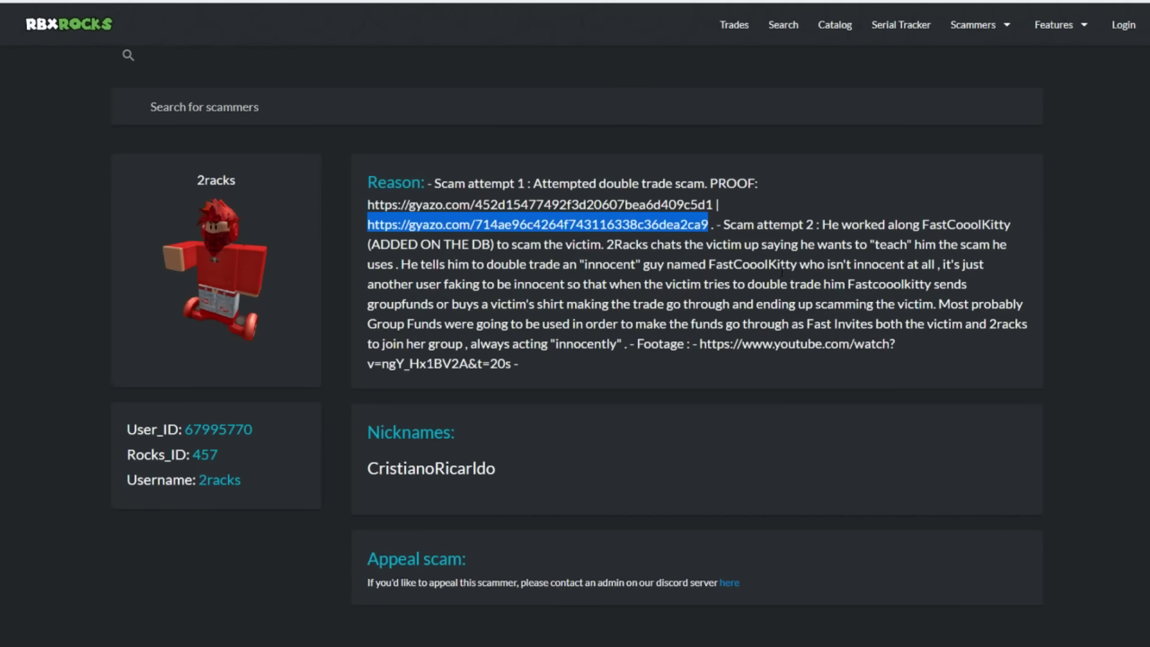
Clear the gyazo link selection in 2racks's reason text
left_click(808, 247)
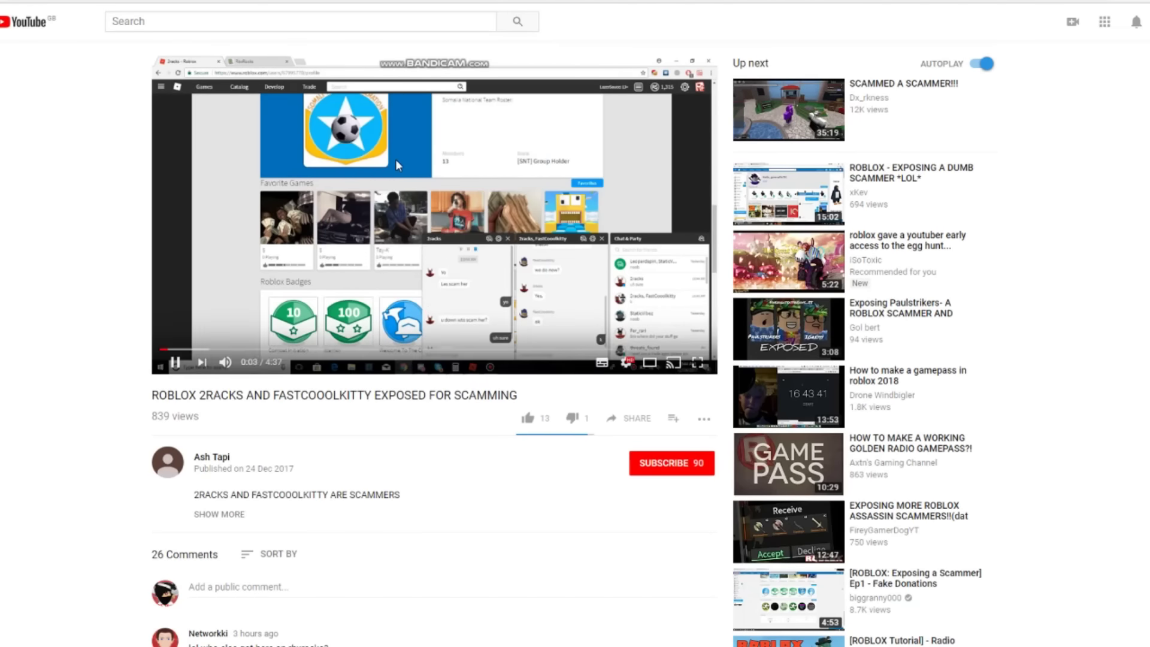
Switch the 2racks exposé video to full screen
key("F11")
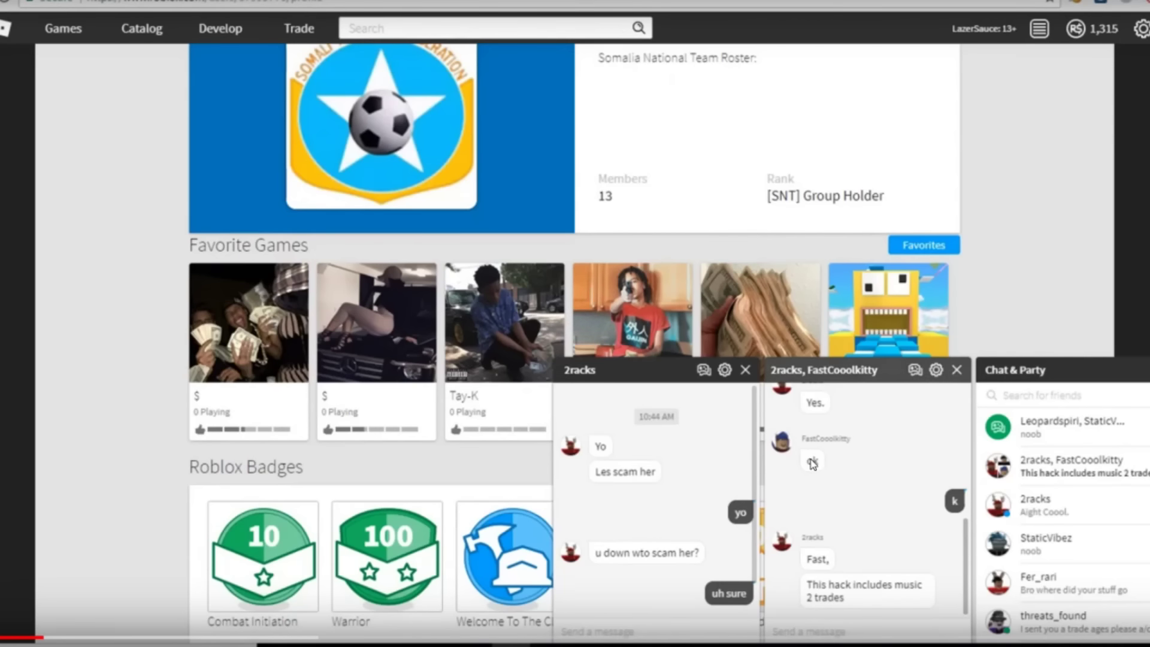
Exit full screen on the exposé video
key("Escape")
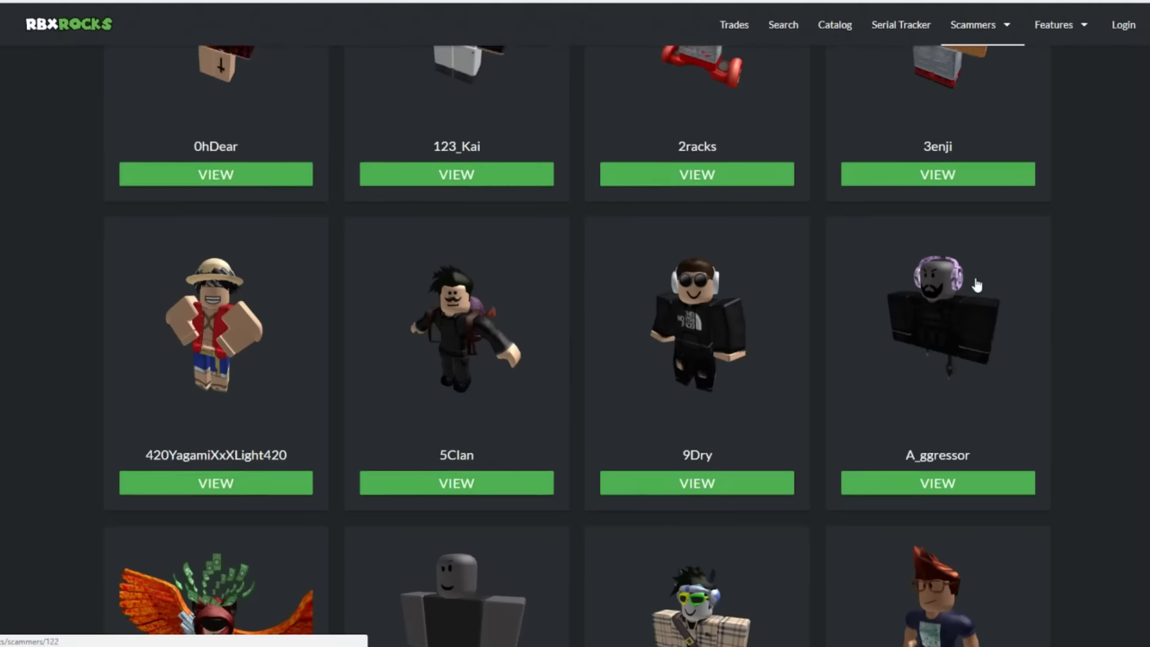
scroll(976, 285, "up", 2)
left_click(975, 309)
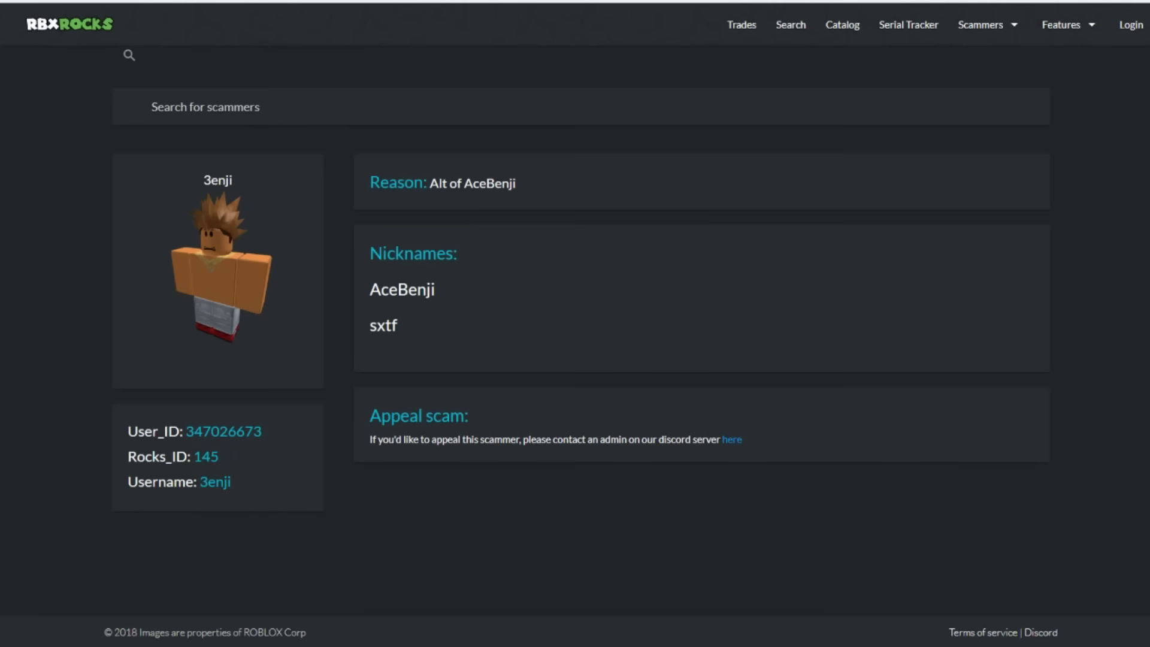
key("alt+Left")
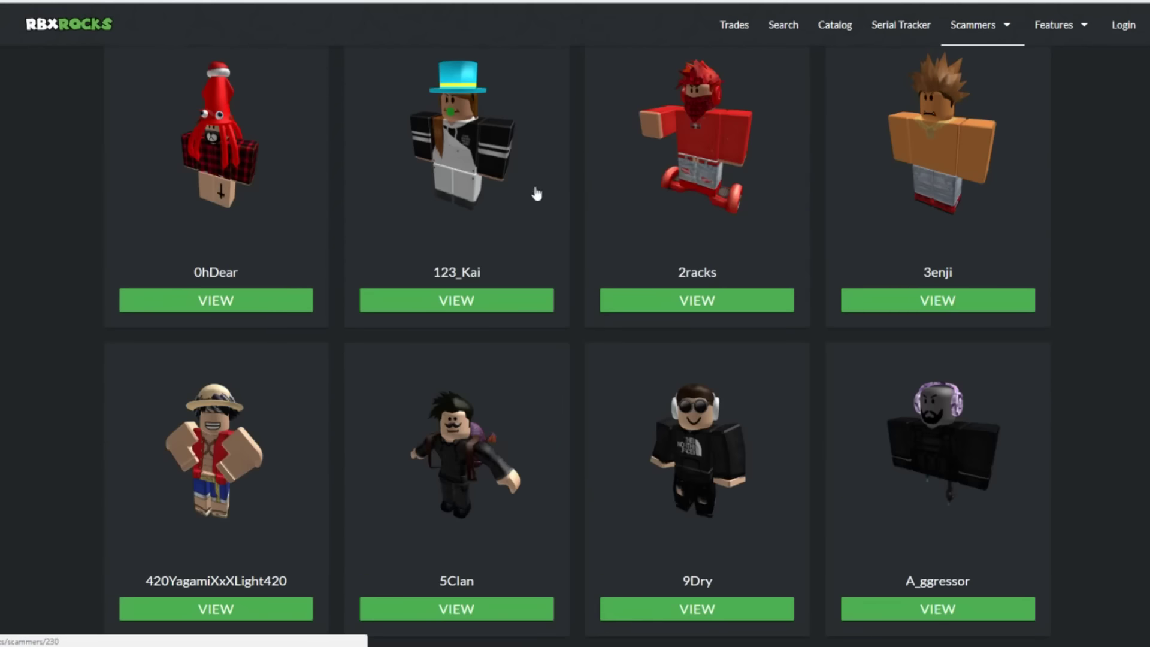
scroll(536, 193, "down", 10)
left_click(469, 495)
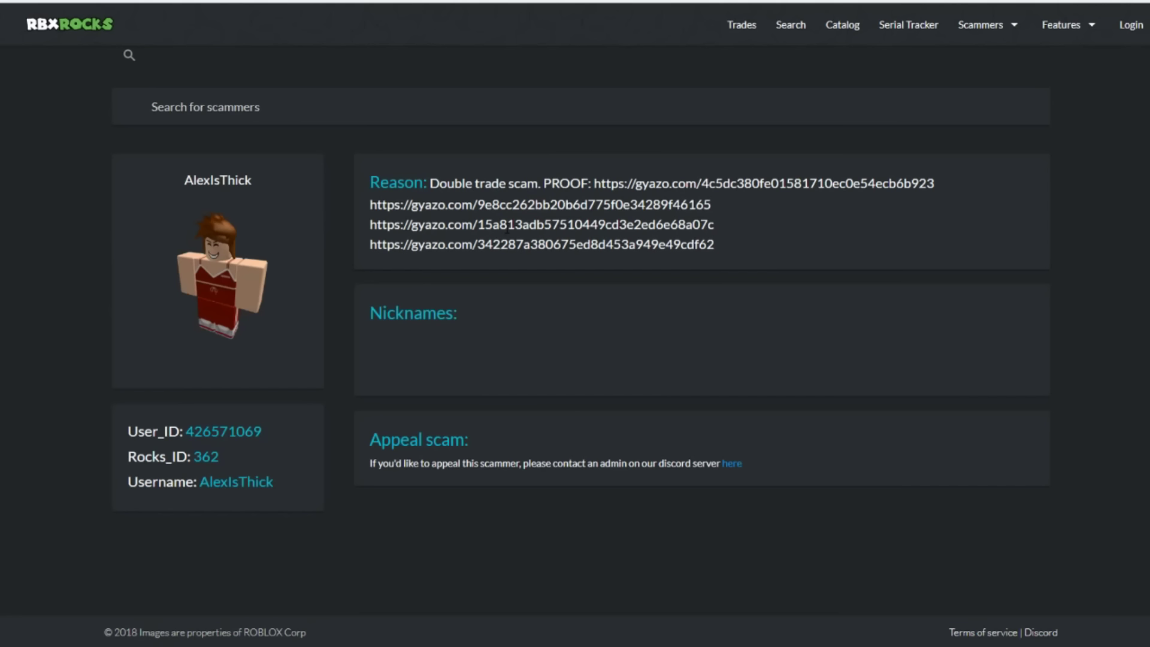
Open the first and last Gyazo proof links, then return to the Scammers list
left_click_drag(598, 186, 918, 185)
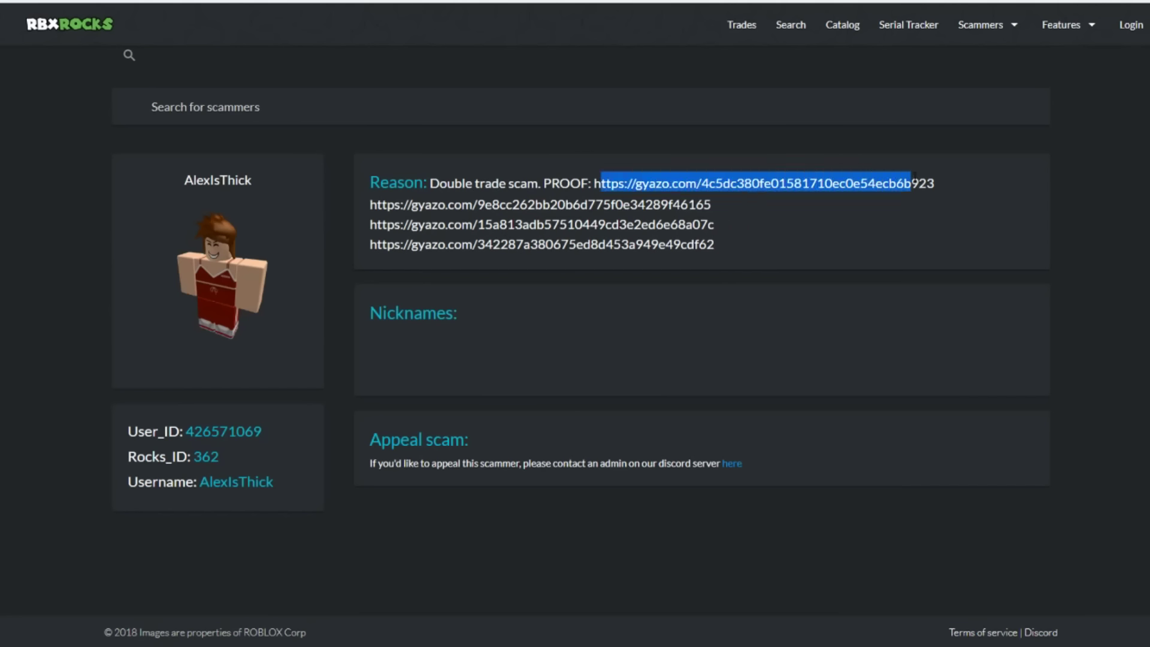
left_click(698, 202)
left_click_drag(594, 184, 934, 184)
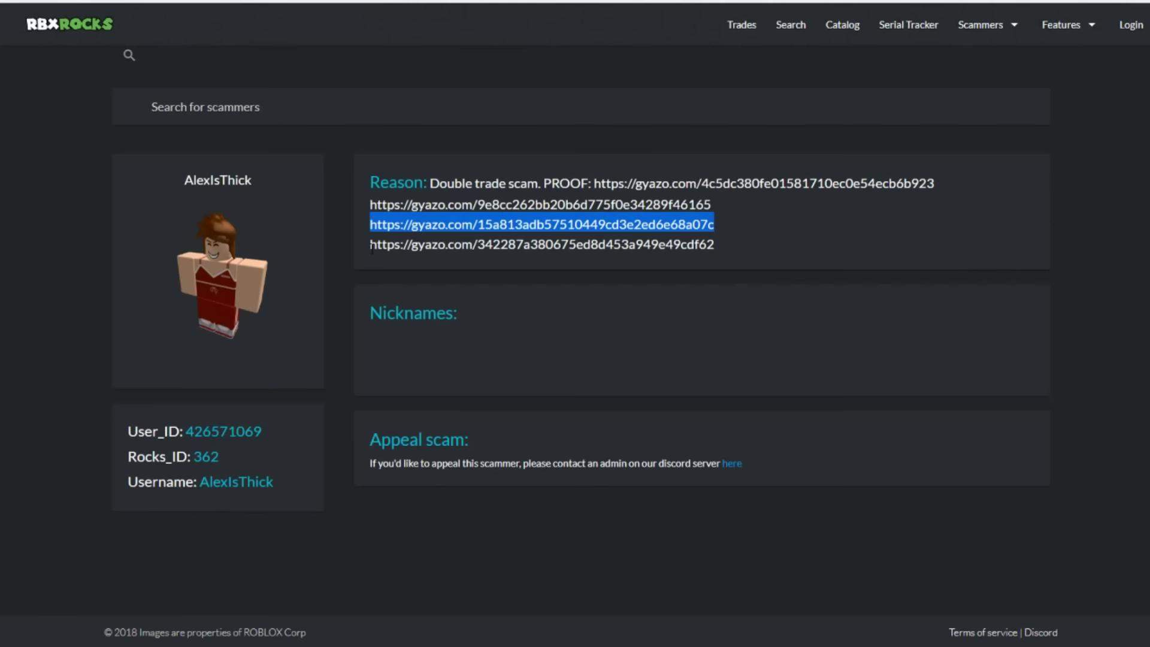
left_click_drag(371, 243, 715, 243)
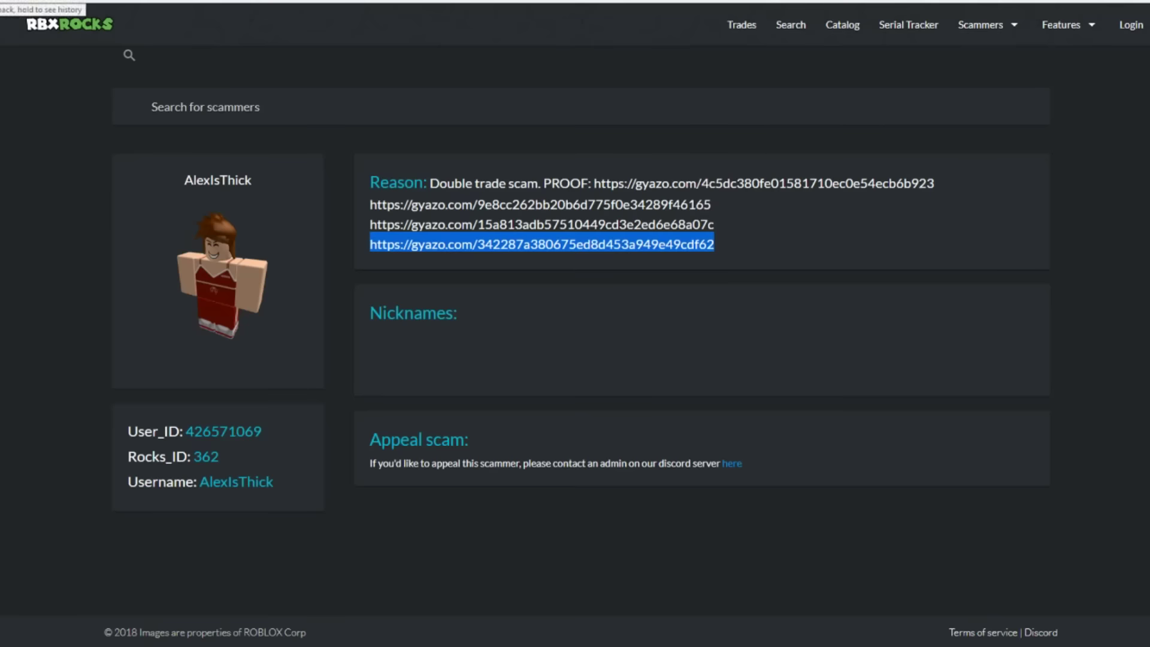
key("alt+Left")
scroll(668, 397, "down", 3)
scroll(669, 397, "down", 5)
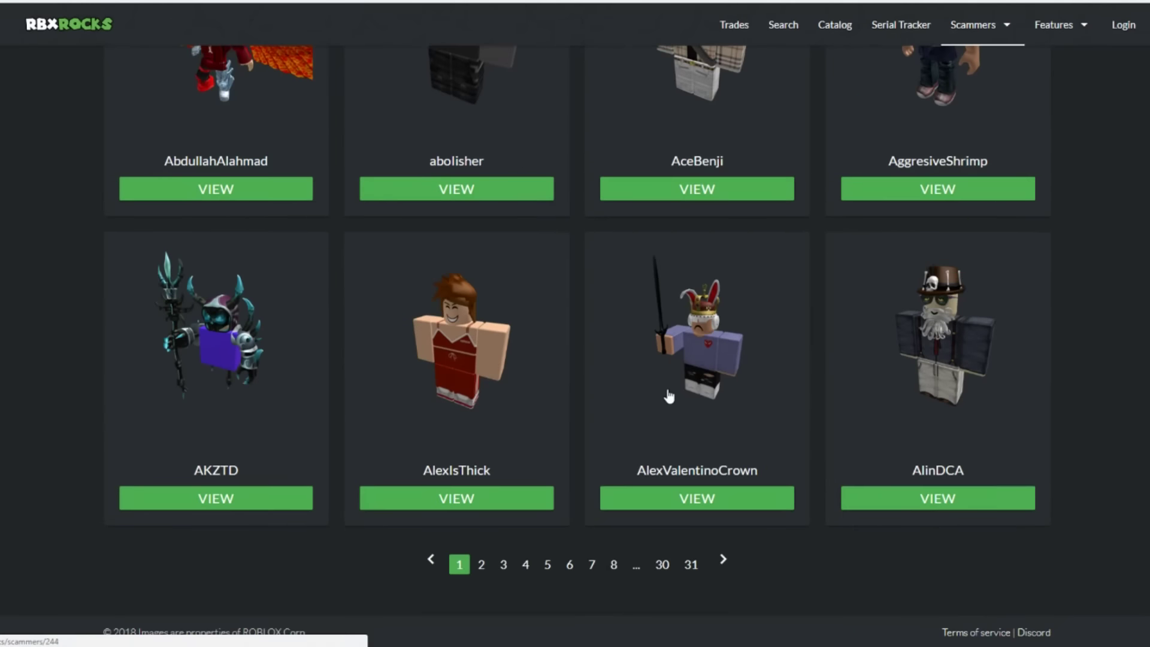
left_click(725, 596)
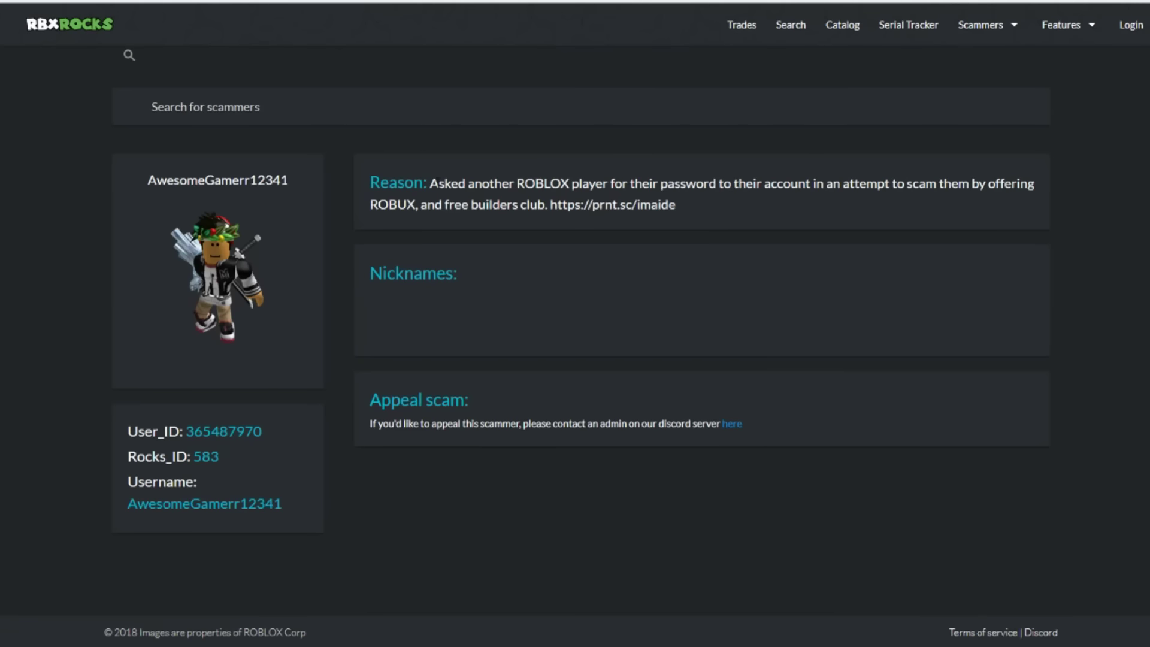
left_click_drag(430, 184, 1027, 183)
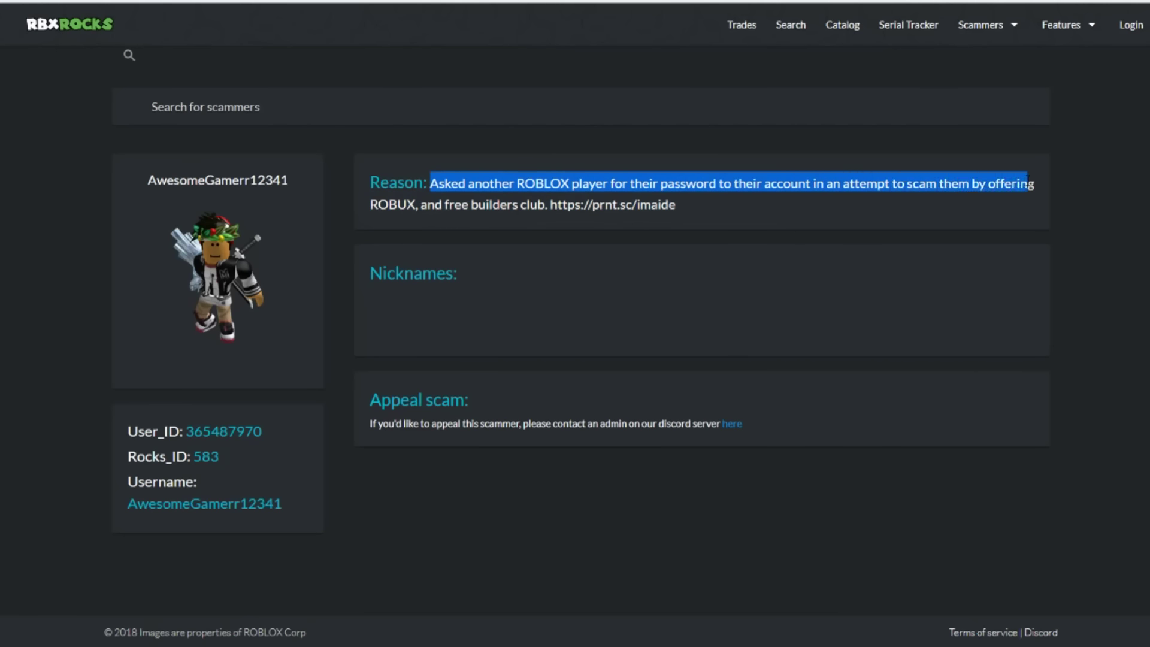
left_click_drag(373, 205, 676, 204)
right_click(673, 203)
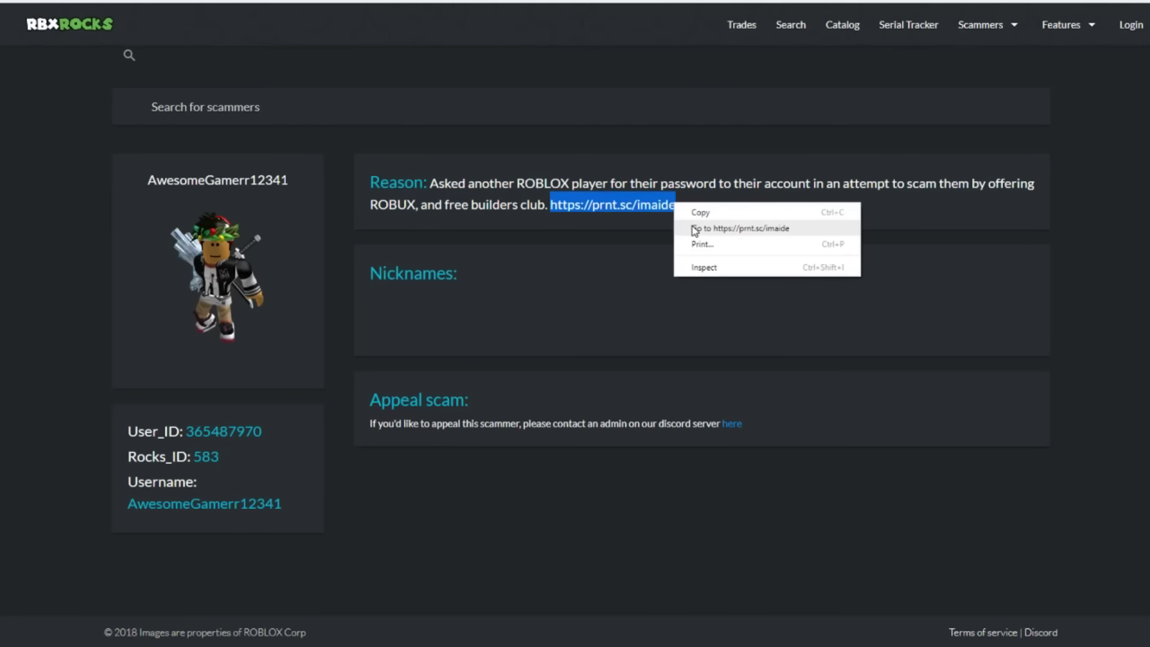
left_click(714, 225)
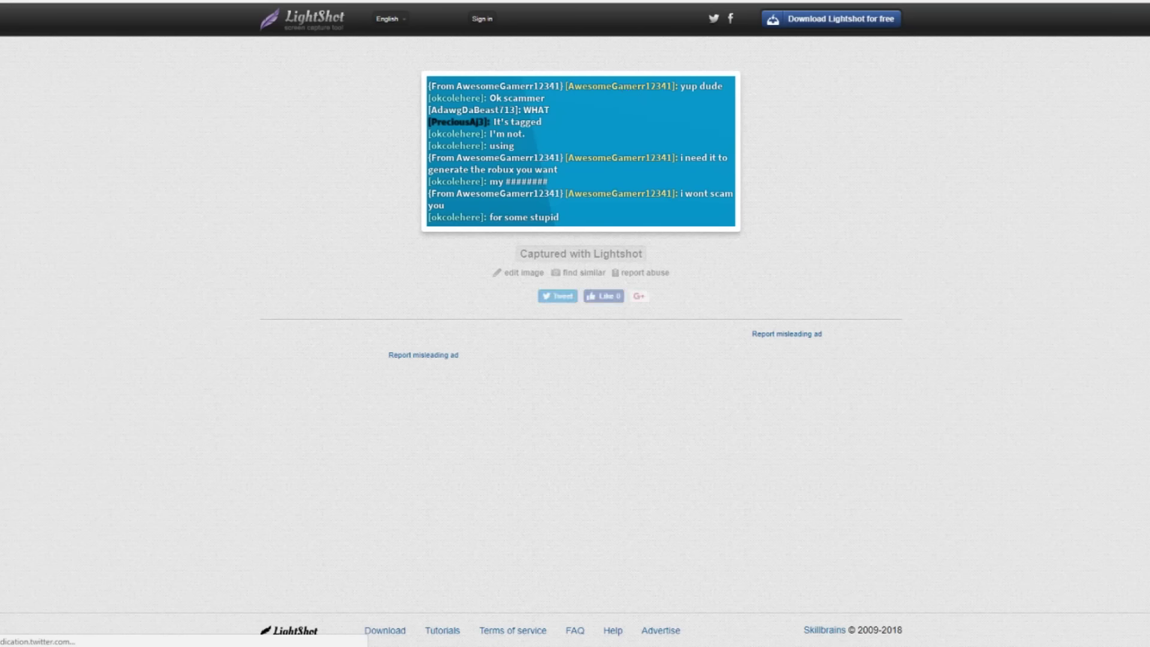
Close the Lightshot screenshot tab to return to the Scammers listing
key("ctrl+w")
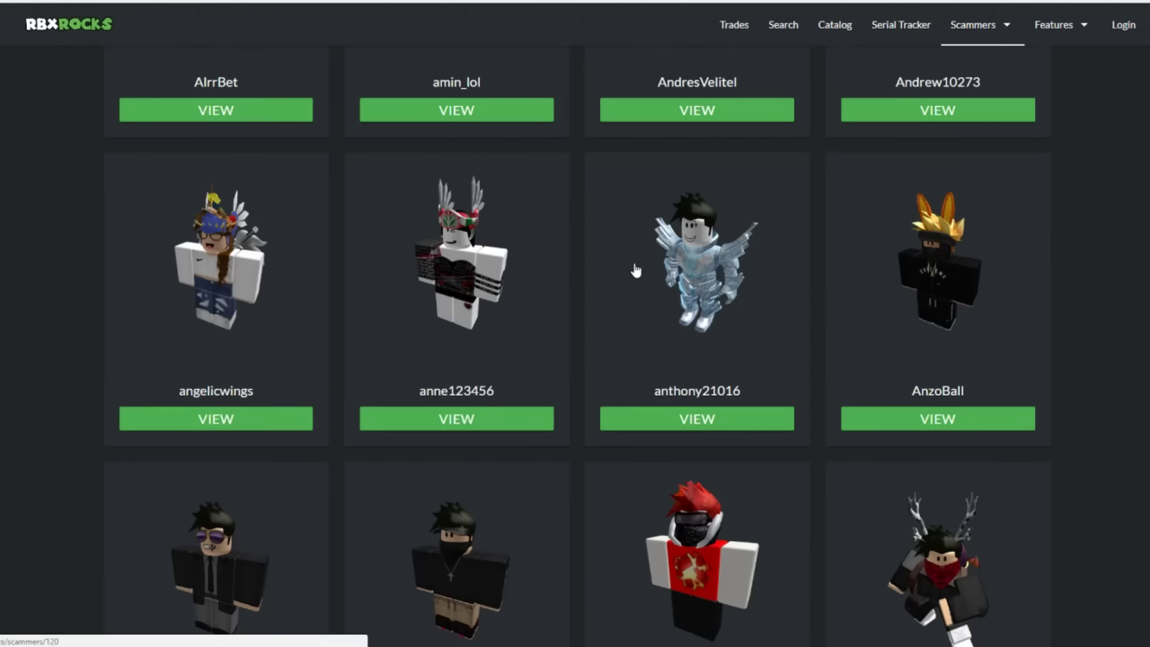
scroll(637, 266, "down", 5)
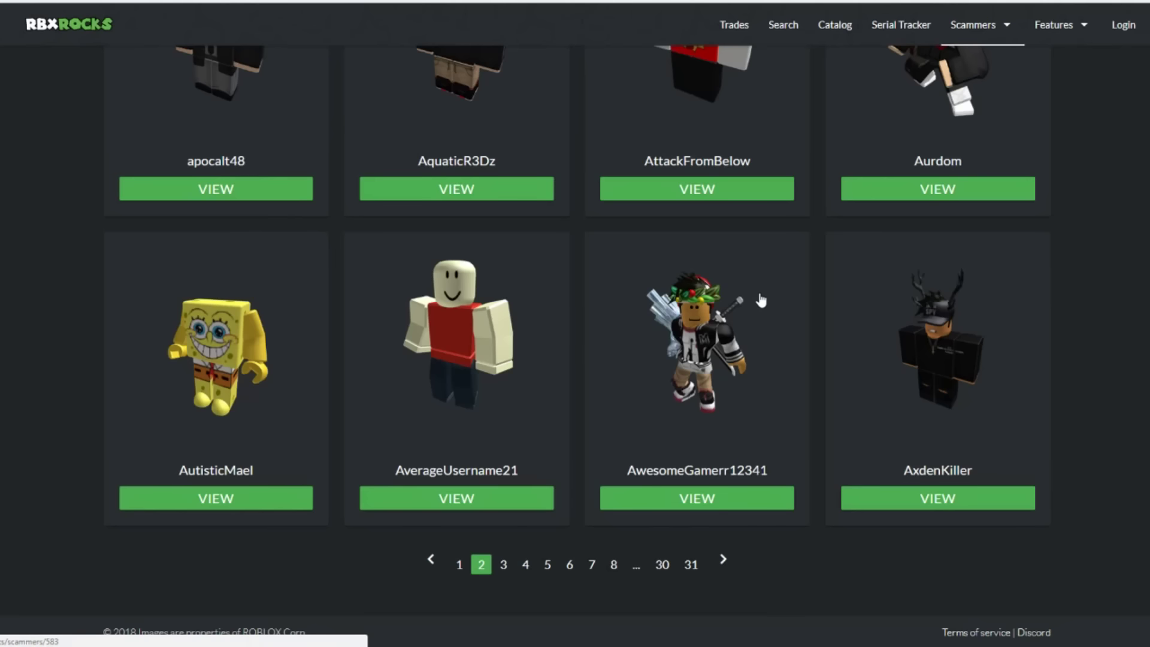
left_click(637, 325)
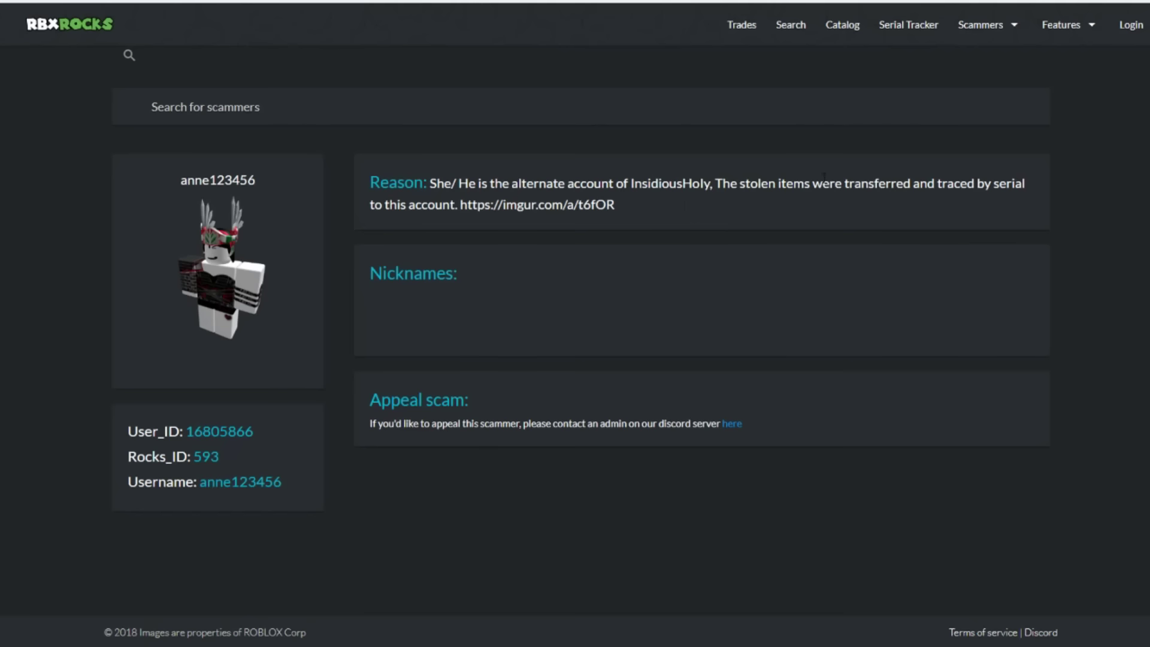
left_click_drag(615, 205, 458, 206)
right_click(465, 206)
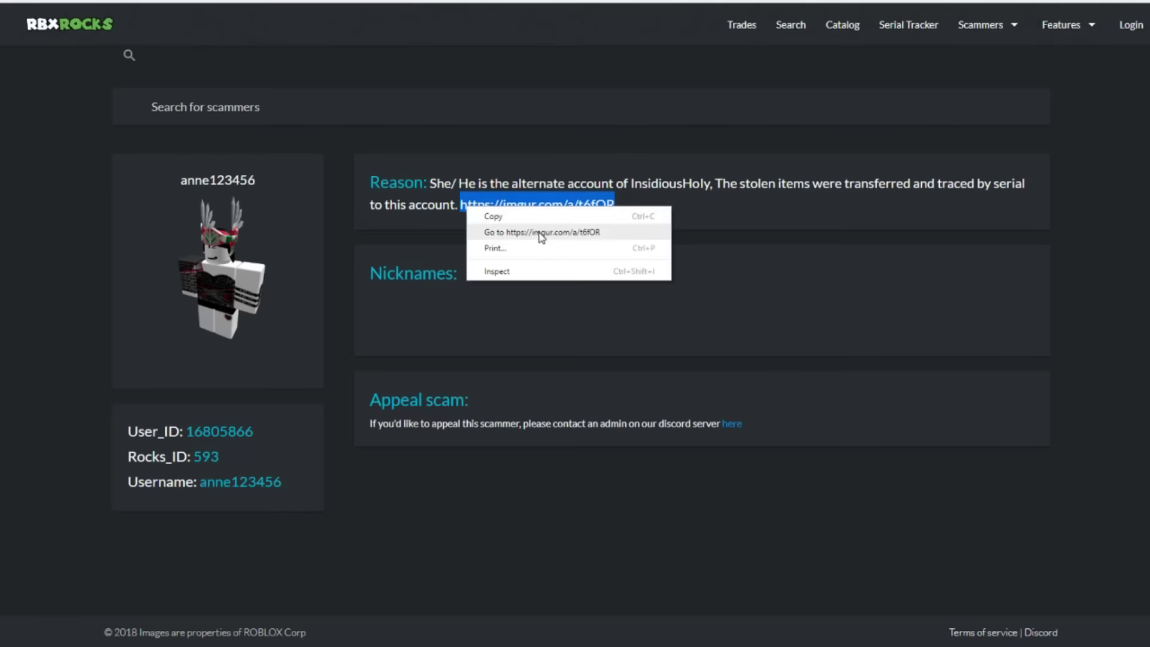
left_click(542, 235)
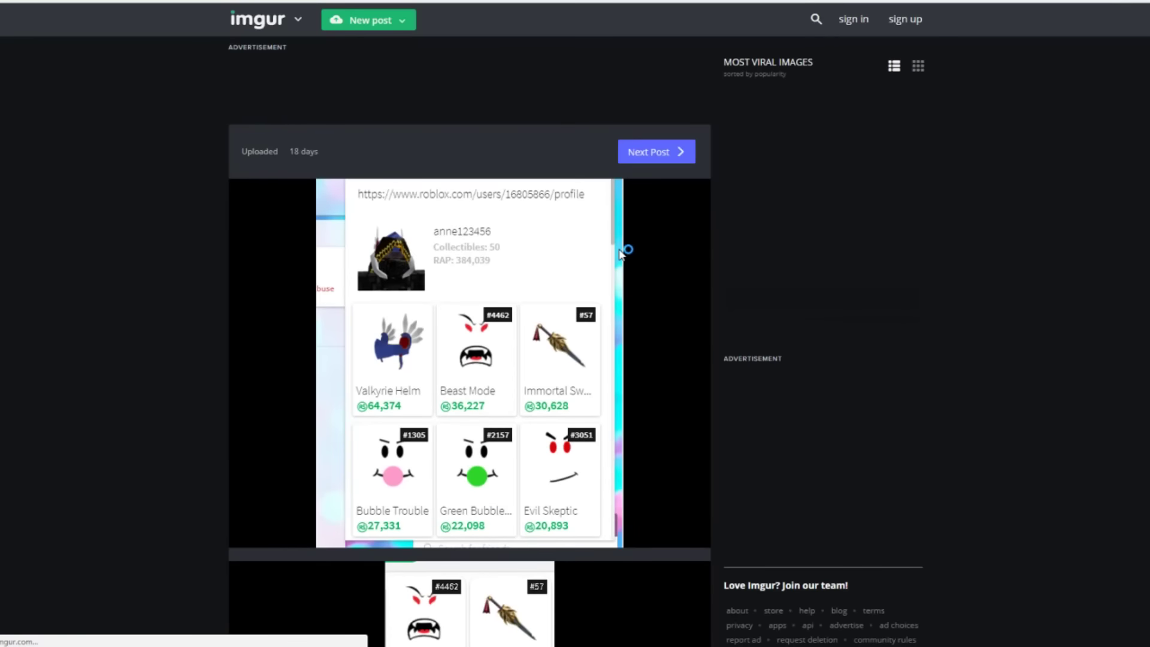
scroll(619, 252, "down", 2)
scroll(619, 252, "down", 2)
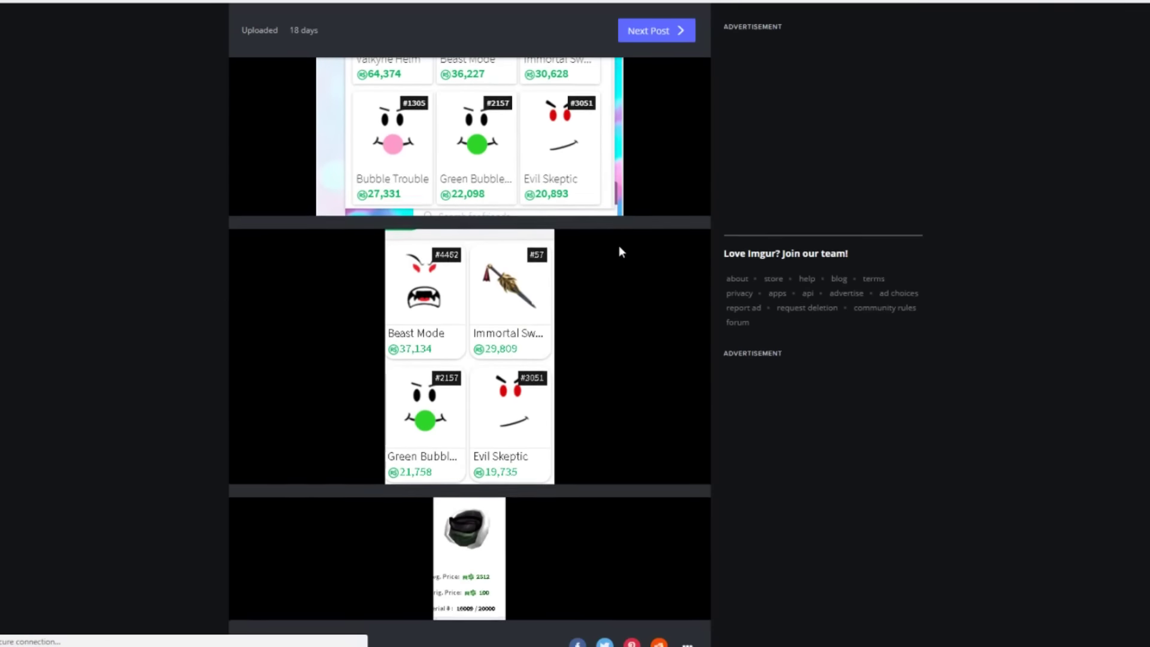
scroll(619, 249, "down", 2)
key("ctrl+w")
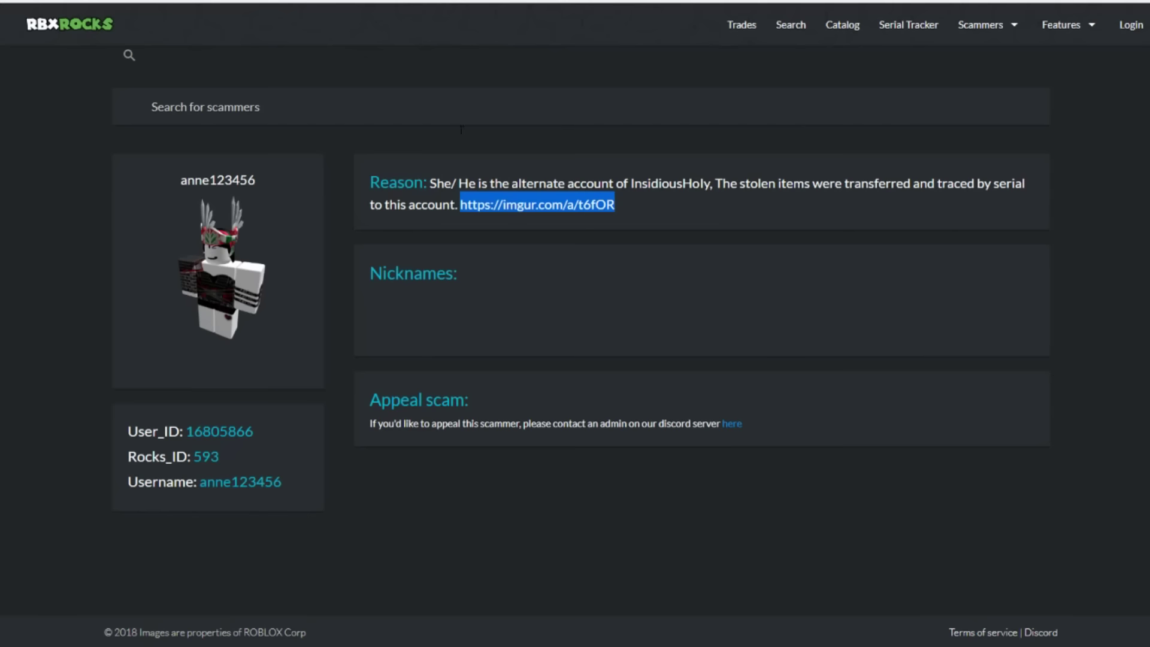
left_click(528, 307)
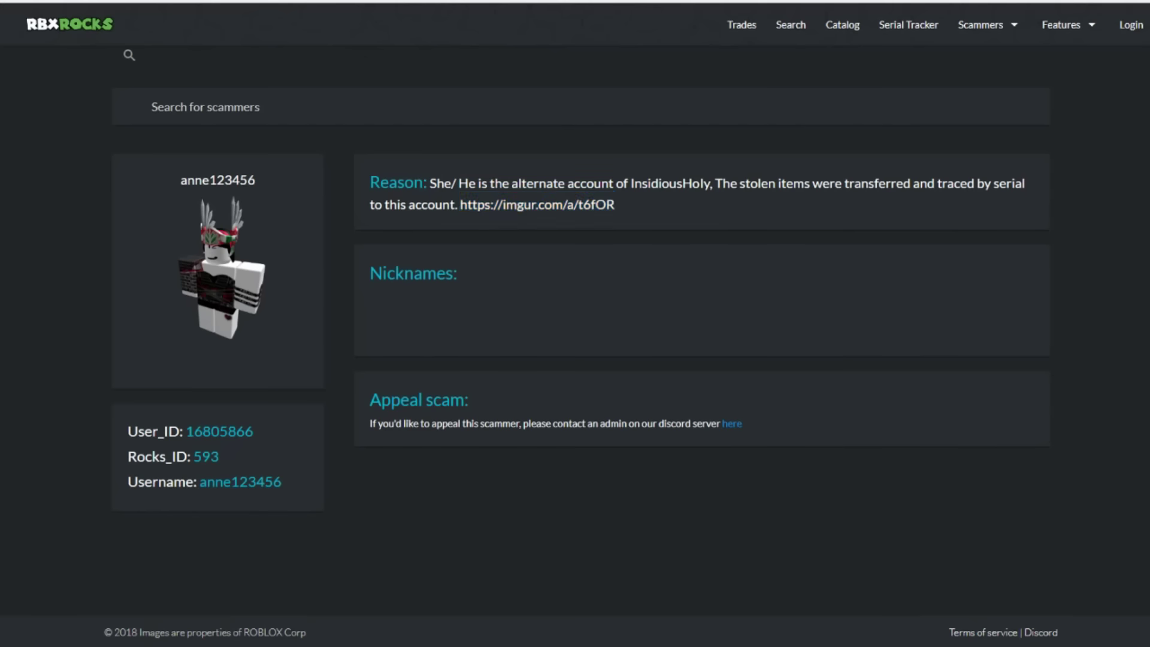
scroll(665, 389, "down", 4)
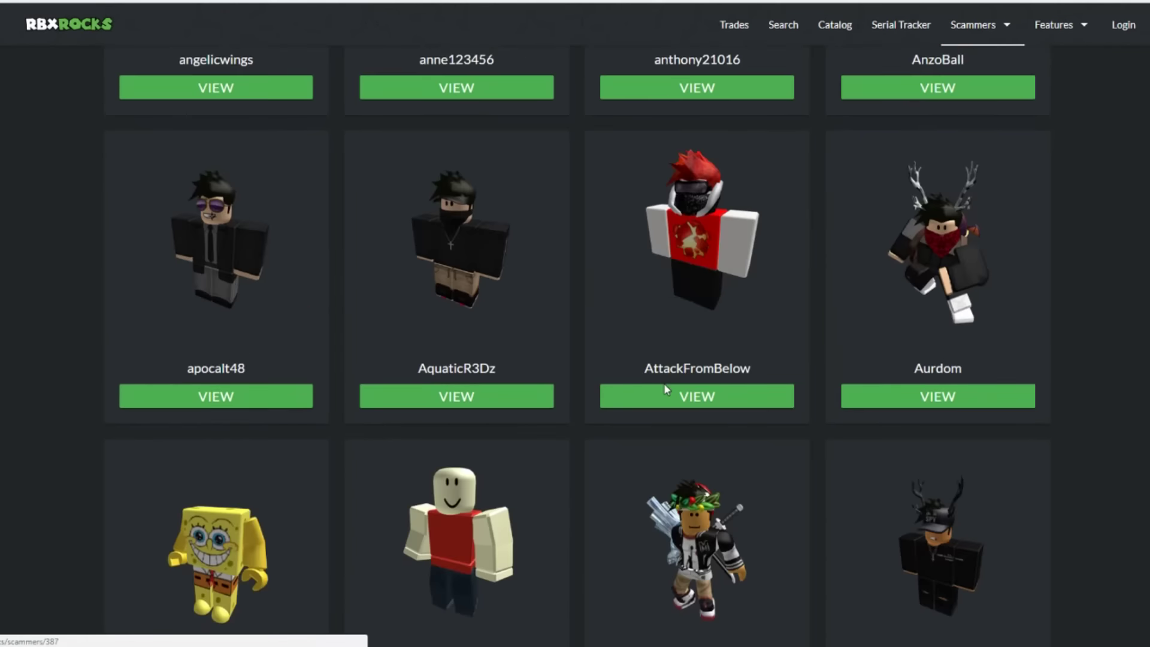
scroll(666, 390, "down", 5)
left_click(950, 441)
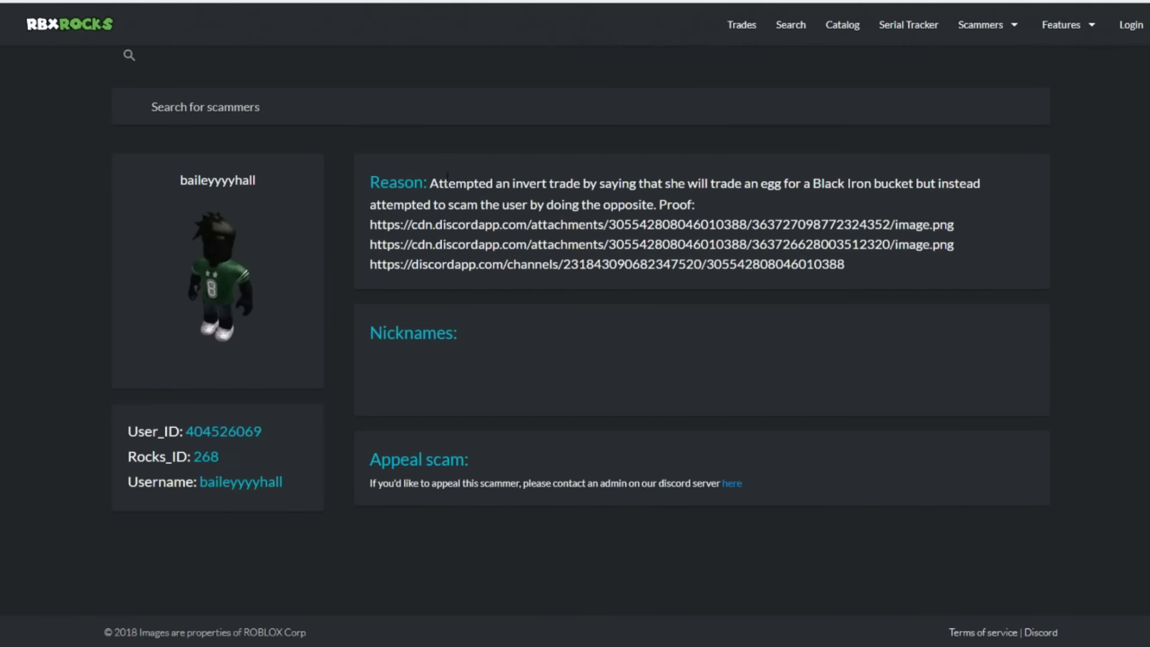
left_click_drag(432, 183, 581, 184)
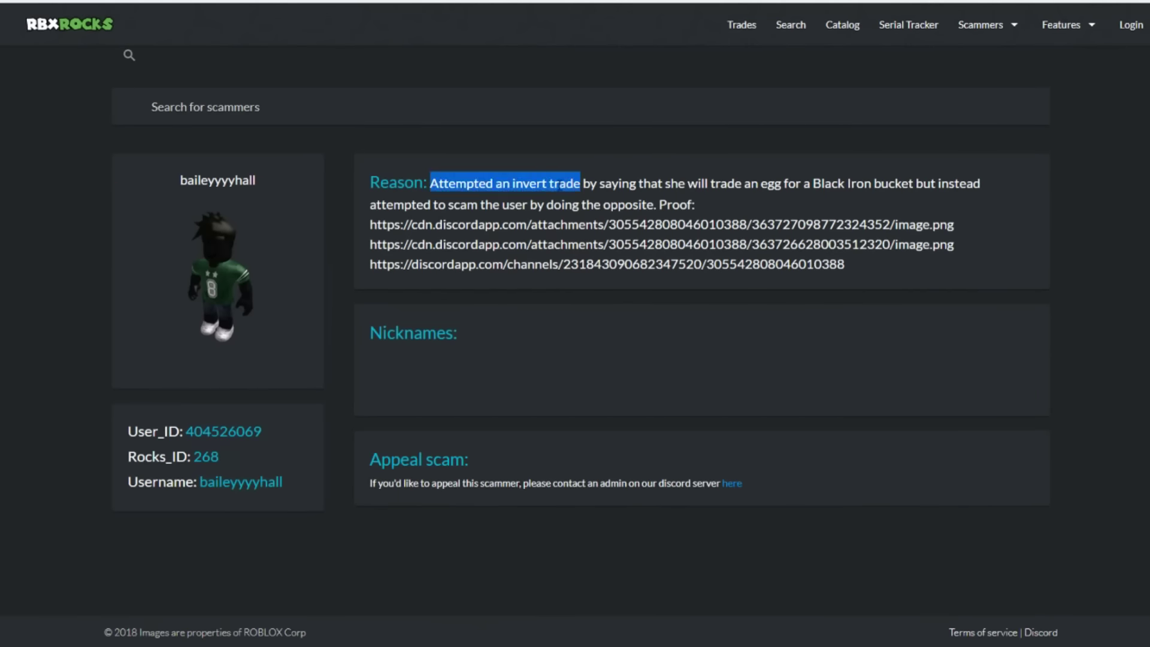
double_click(566, 183)
left_click(559, 182)
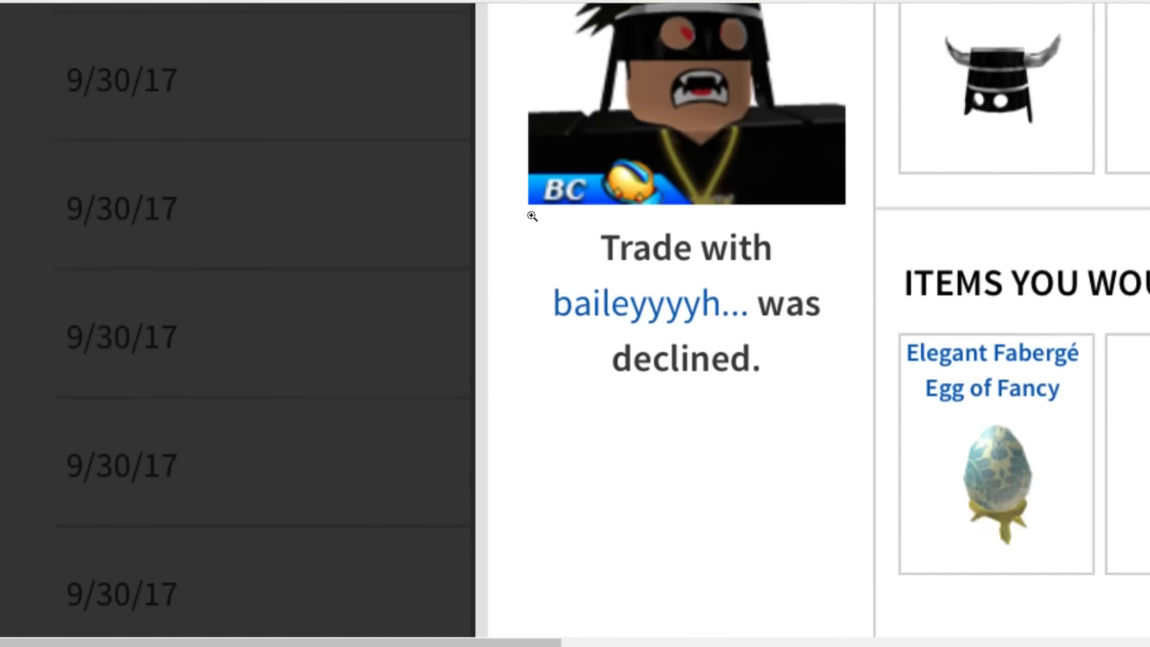
scroll(530, 215, "up", 3)
key("ctrl+minus")
key("ctrl+minus")
key("ctrl+minus")
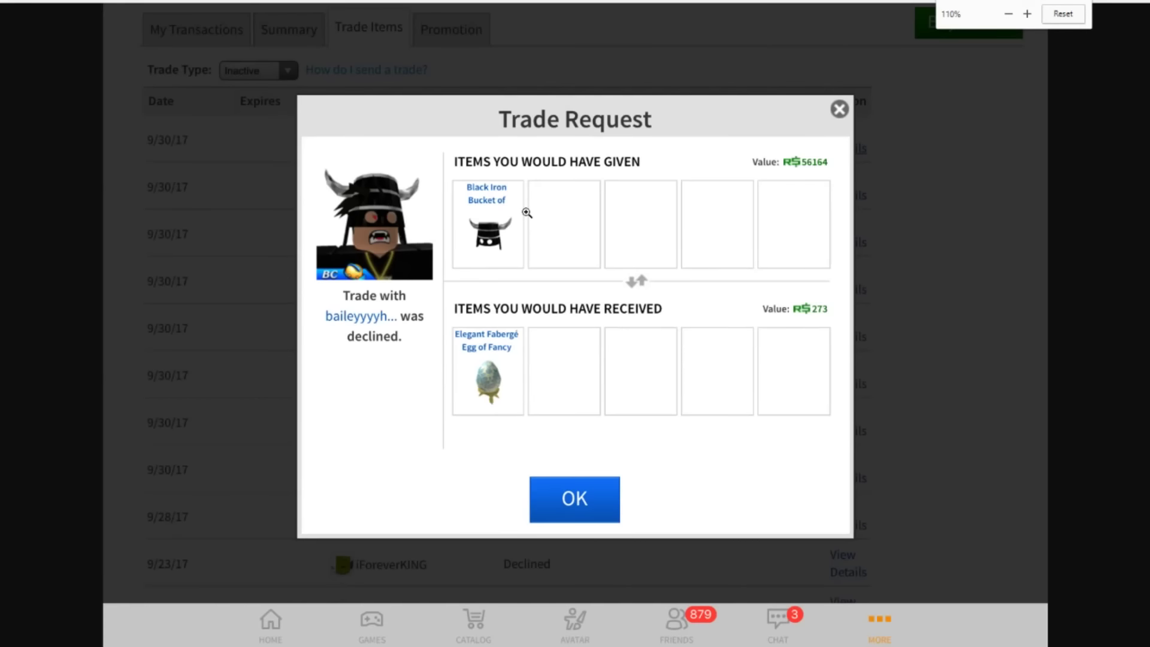
key("ctrl+minus")
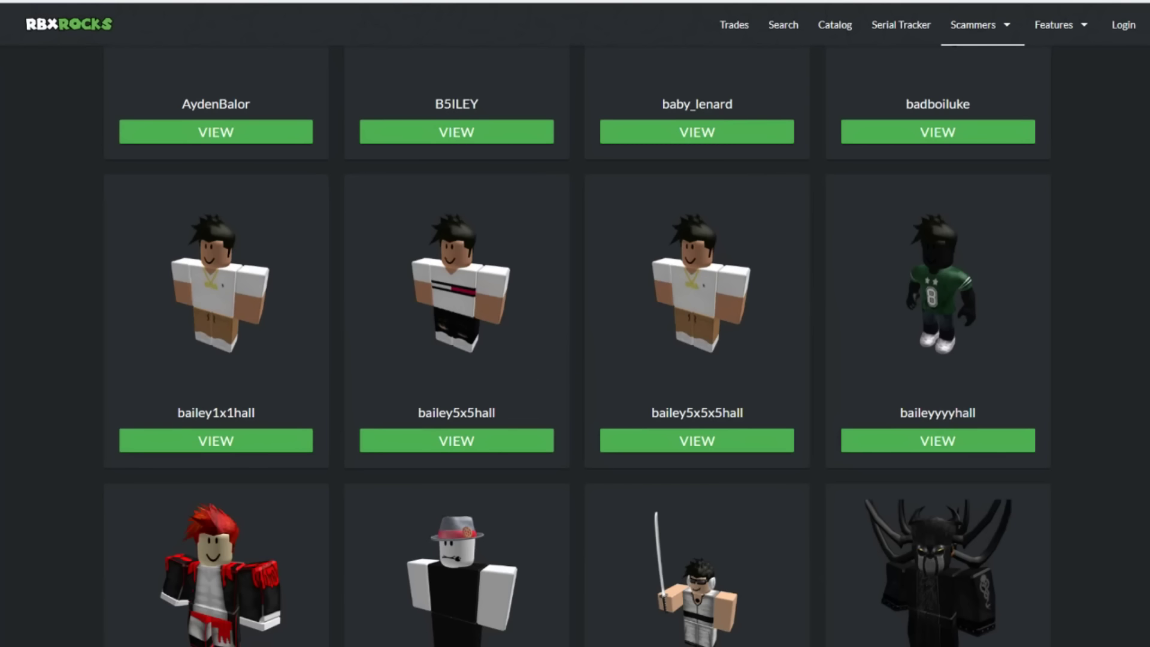
scroll(151, 88, "down", 4)
scroll(273, 134, "down", 2)
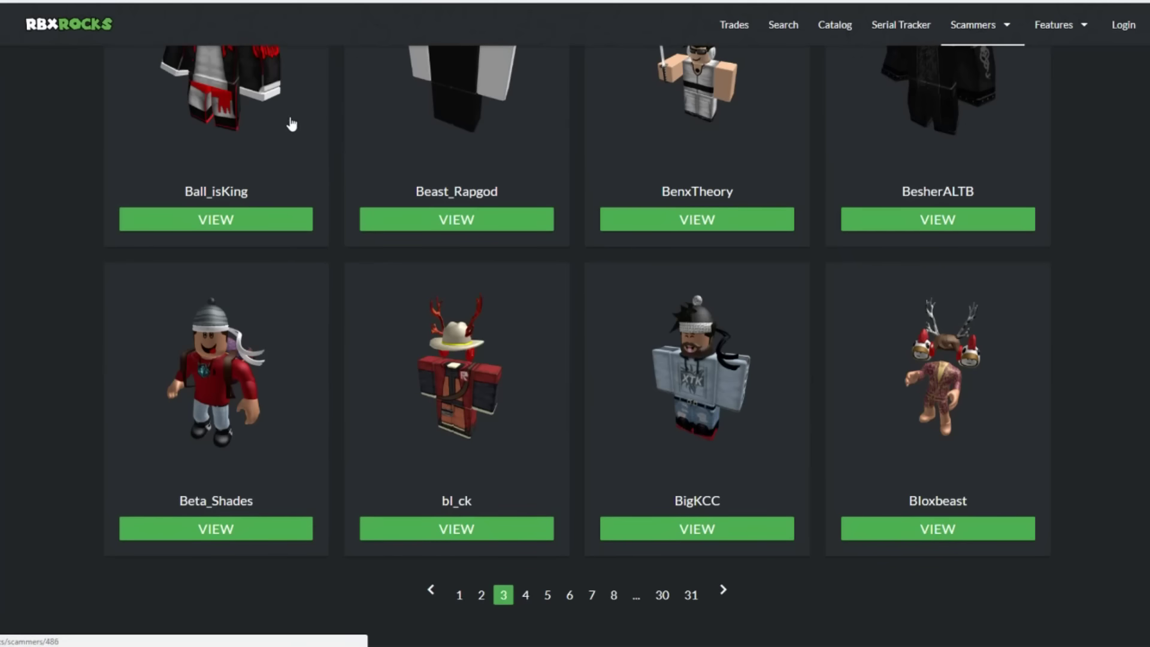
Open Beta_Shades' report and follow its Imgur proof link, imgur.com/a/ggR1i
left_click(259, 530)
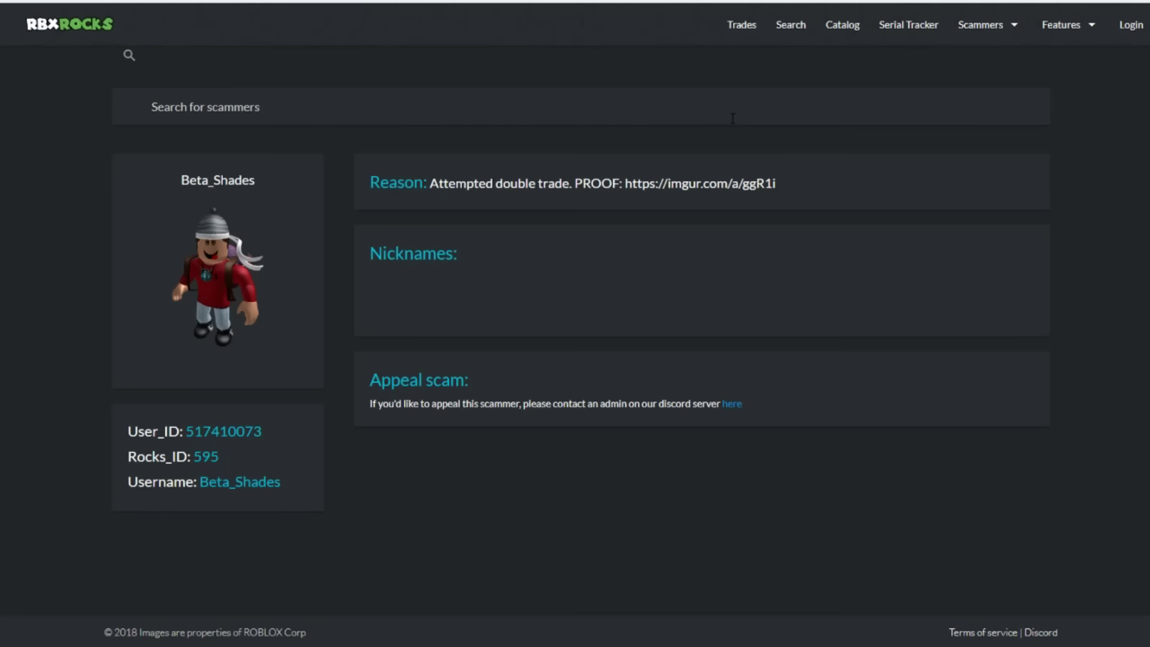
left_click_drag(624, 184, 796, 184)
right_click(796, 184)
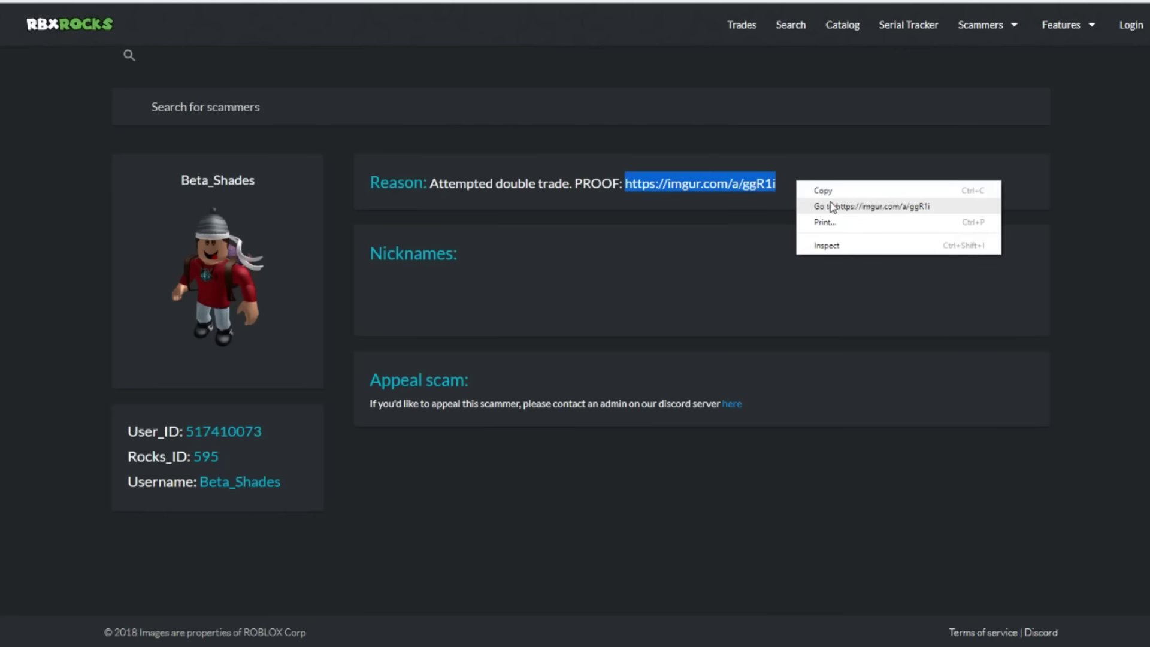
left_click(822, 203)
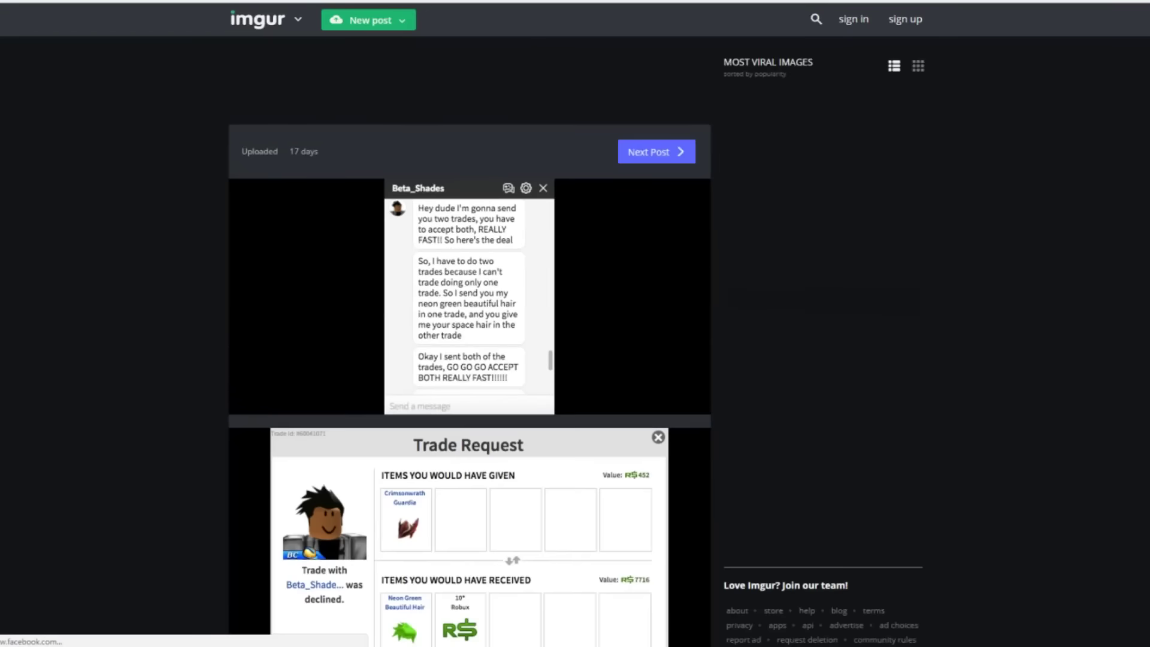
scroll(617, 151, "down", 3)
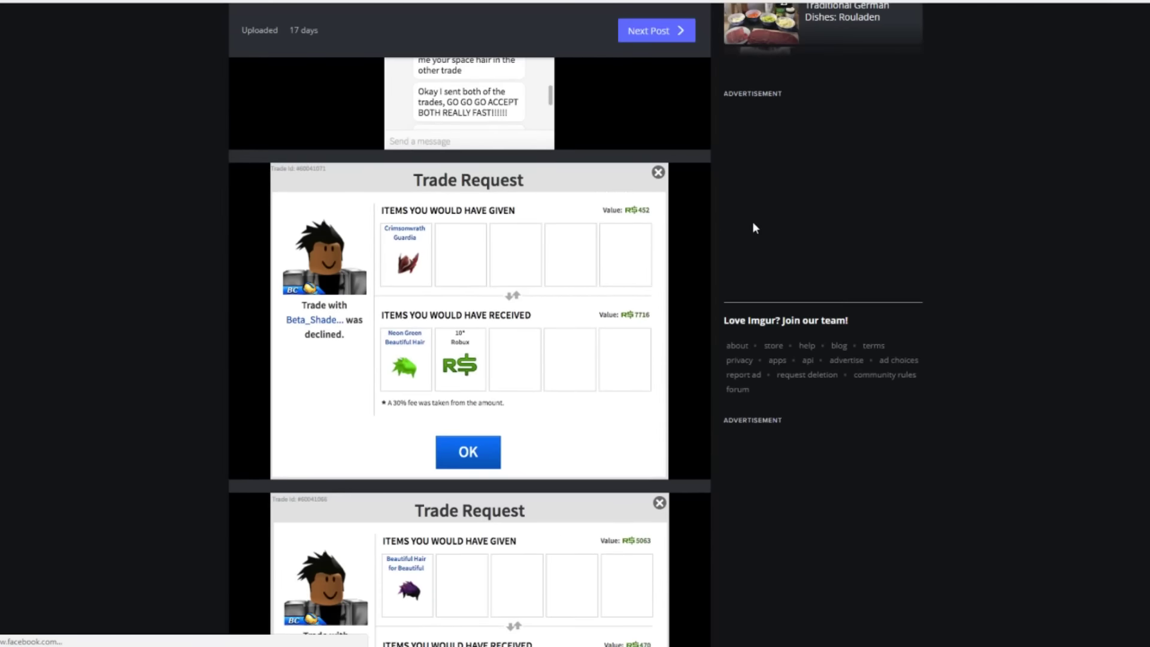
scroll(583, 279, "up", 3)
scroll(520, 265, "down", 4)
scroll(520, 275, "down", 3)
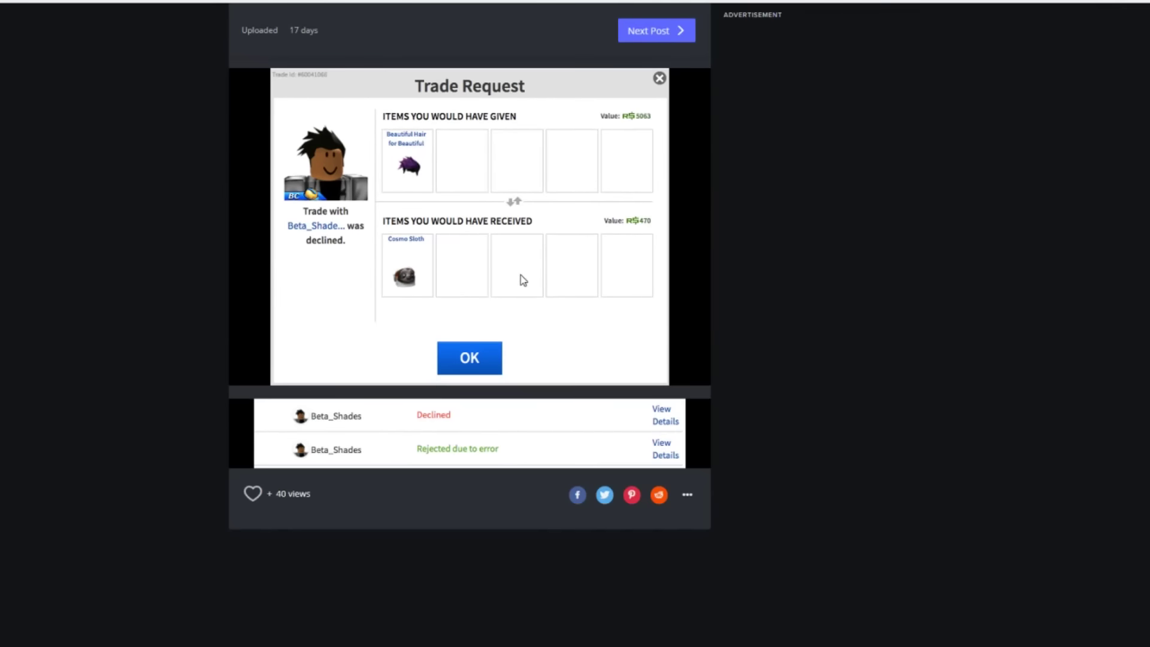
scroll(519, 281, "up", 3)
scroll(519, 281, "up", 3)
scroll(520, 280, "up", 2)
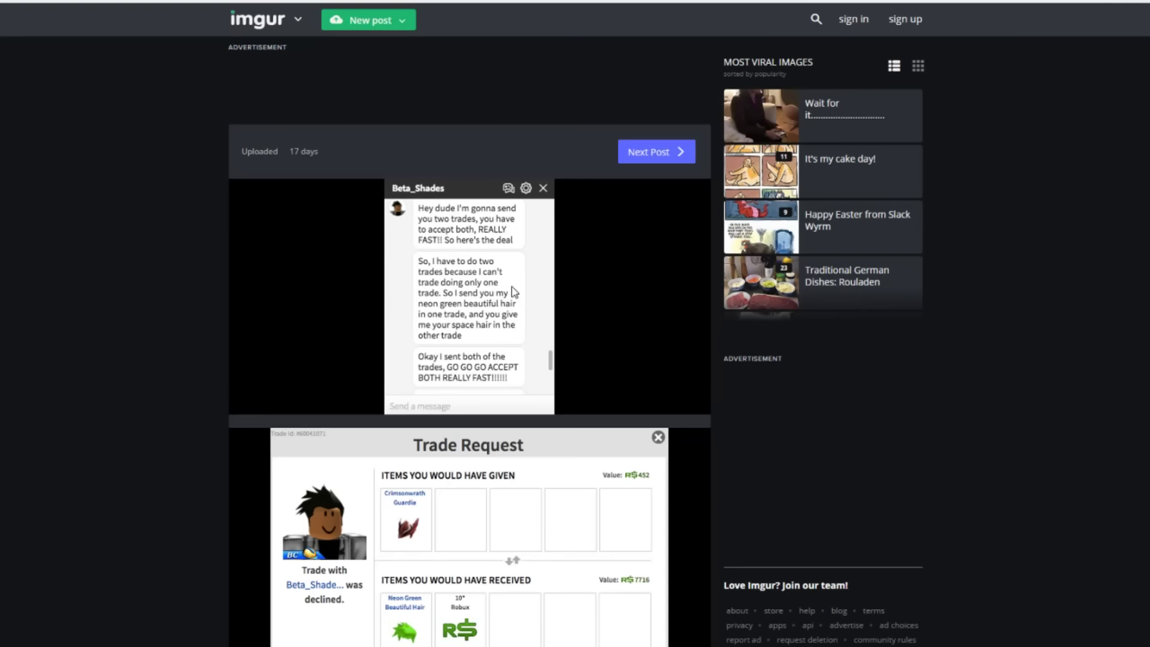
scroll(433, 291, "down", 1)
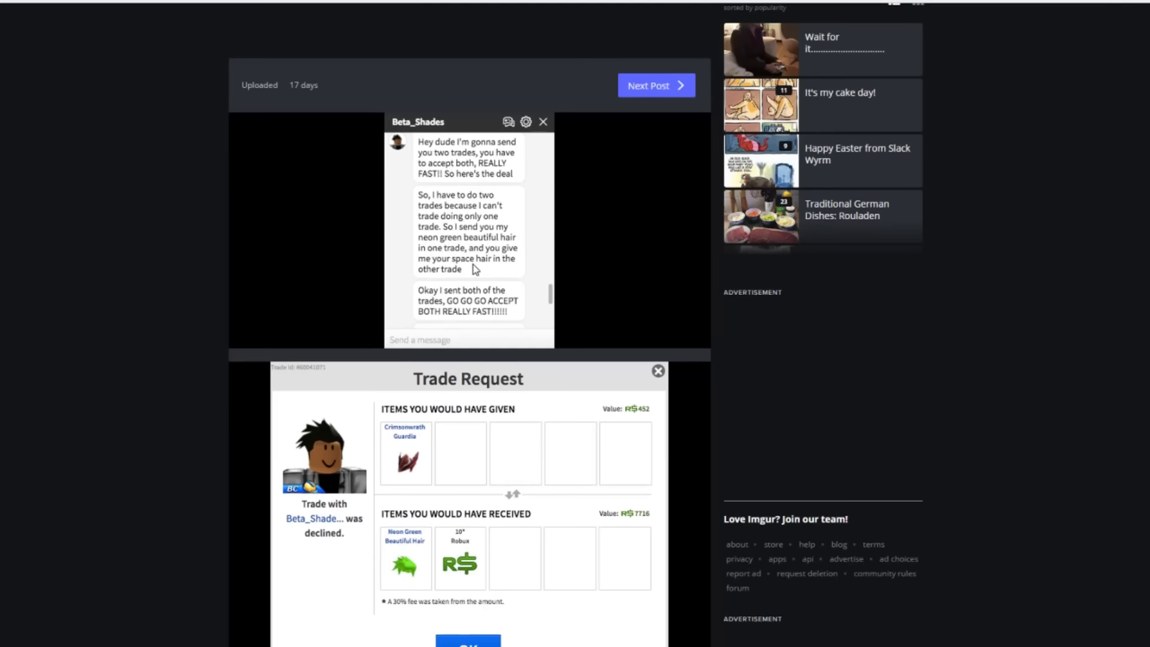
scroll(427, 278, "down", 1)
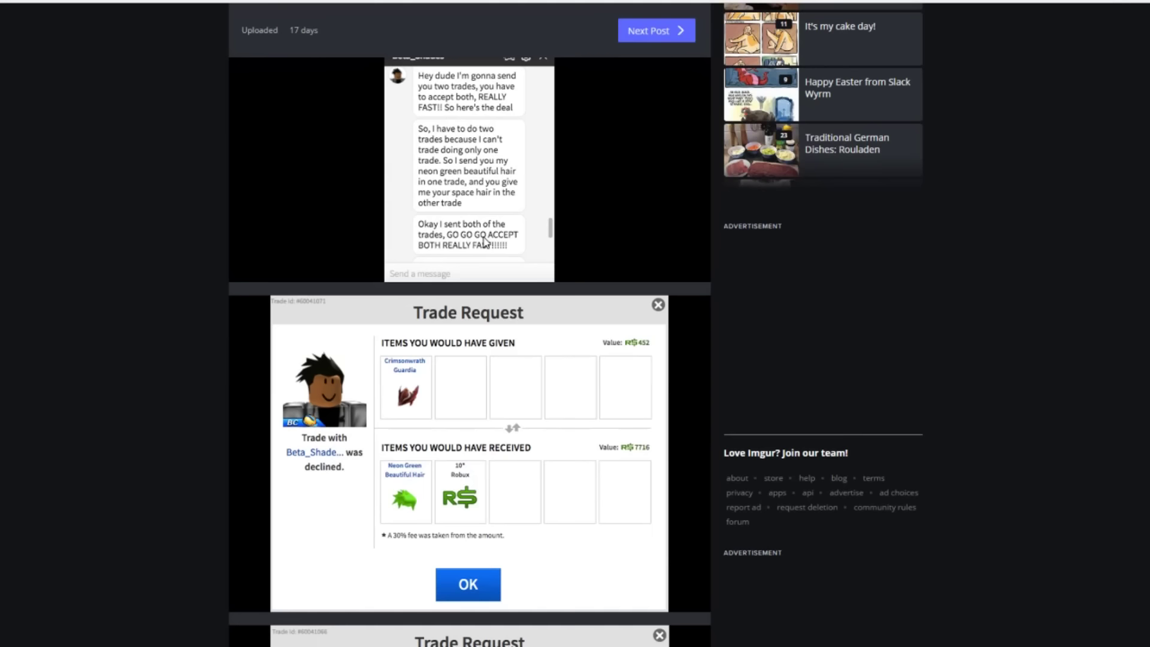
scroll(526, 267, "down", 3)
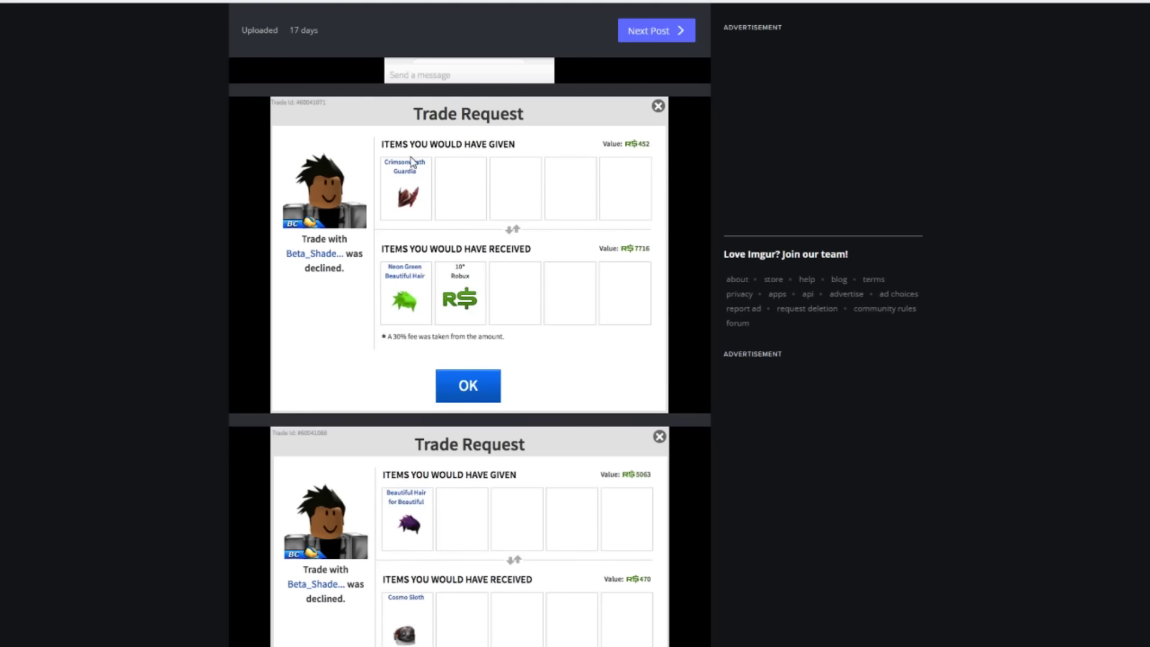
scroll(446, 311, "down", 2)
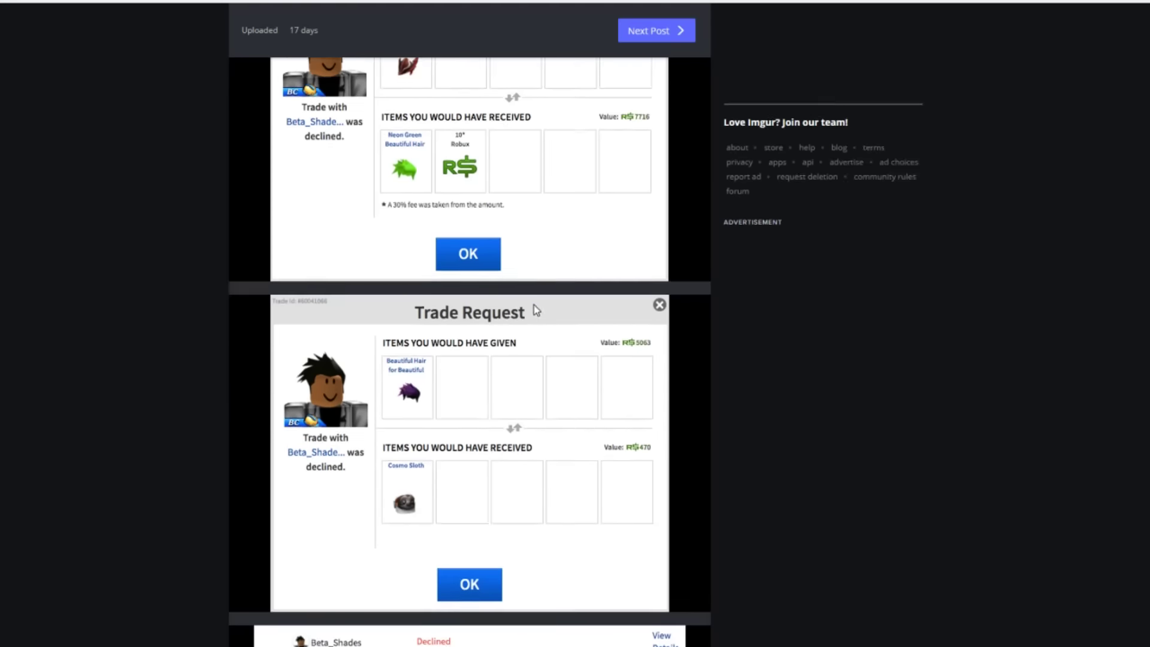
scroll(447, 288, "down", 1)
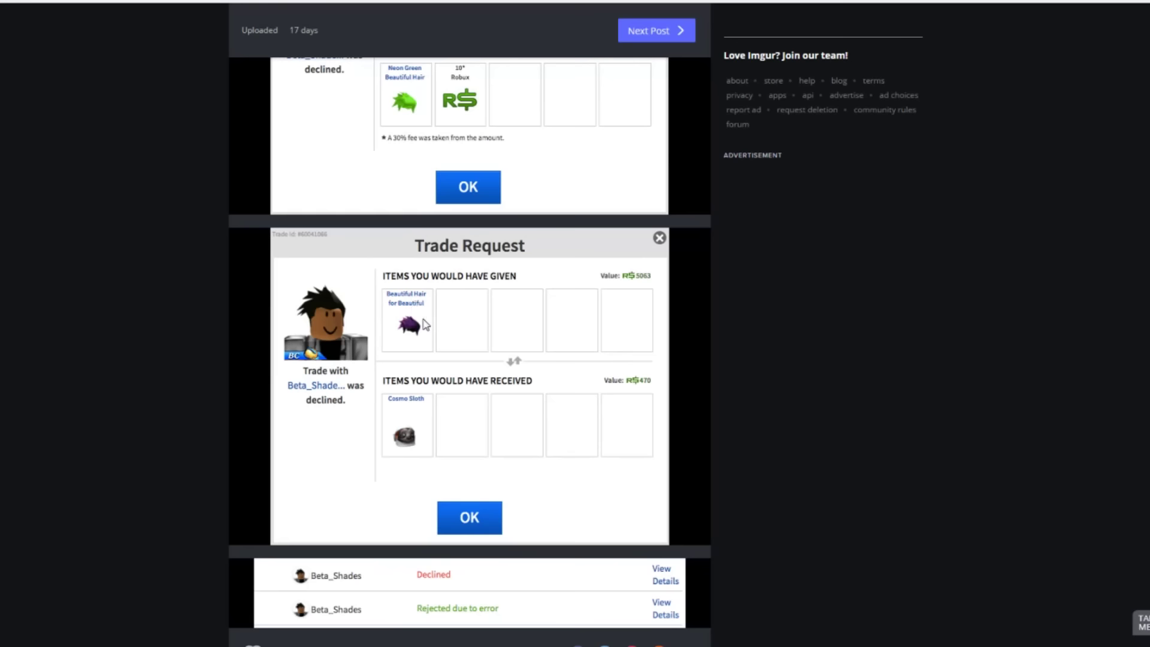
scroll(463, 399, "down", 2)
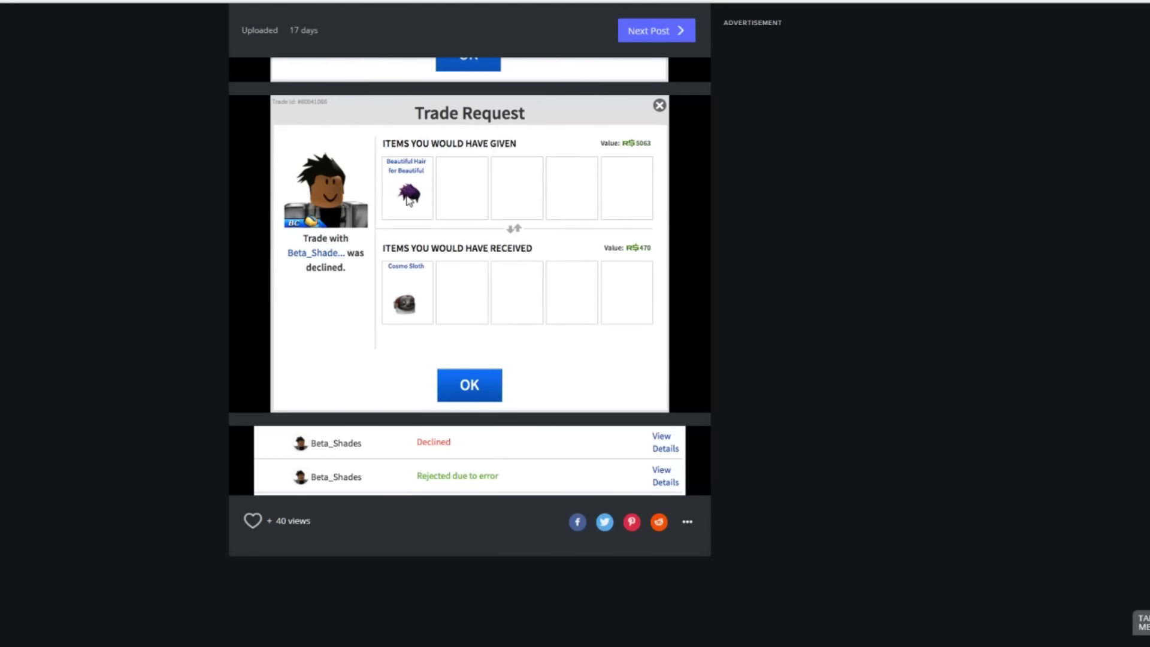
scroll(833, 321, "up", 1)
scroll(251, 221, "up", 3)
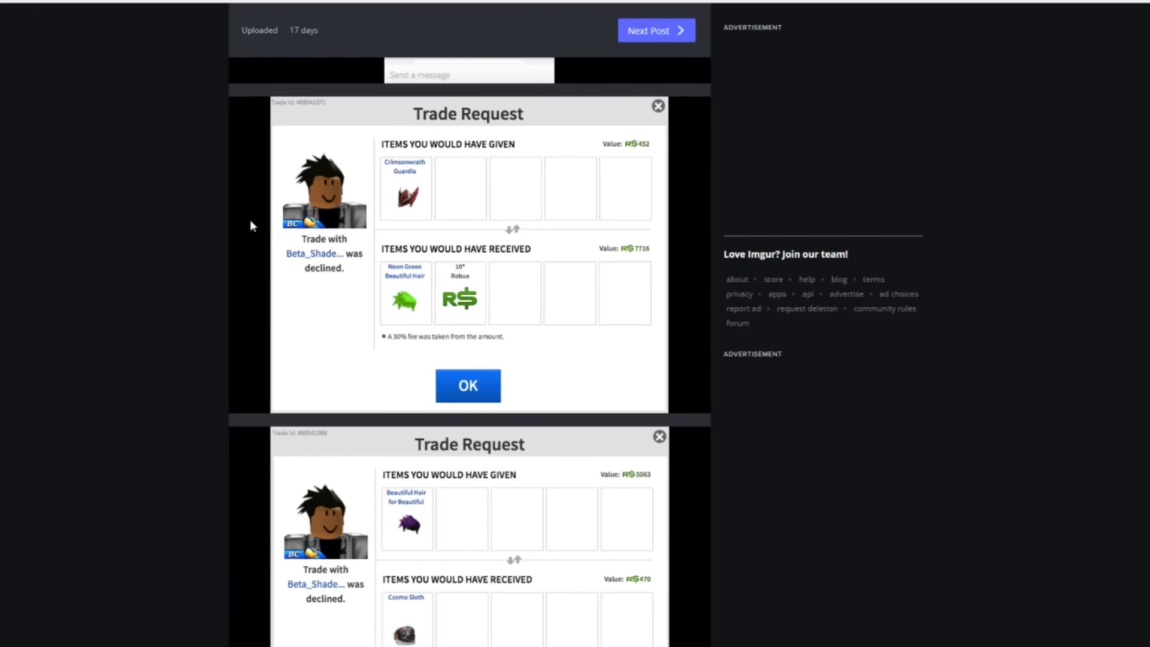
key("ctrl+w")
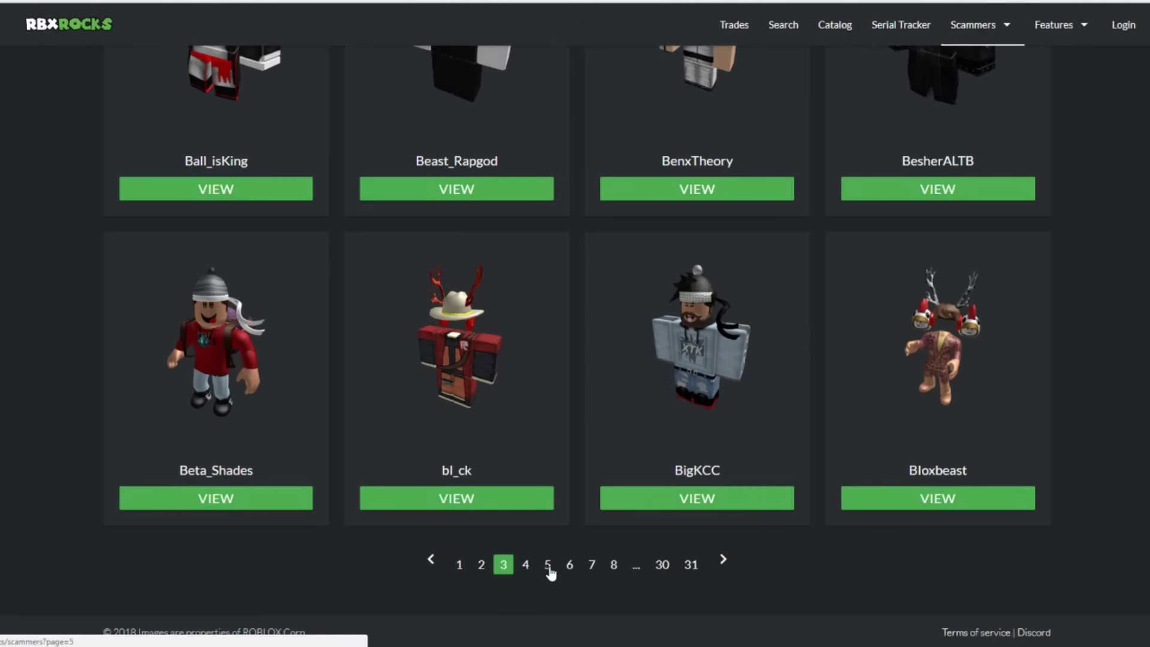
left_click(547, 564)
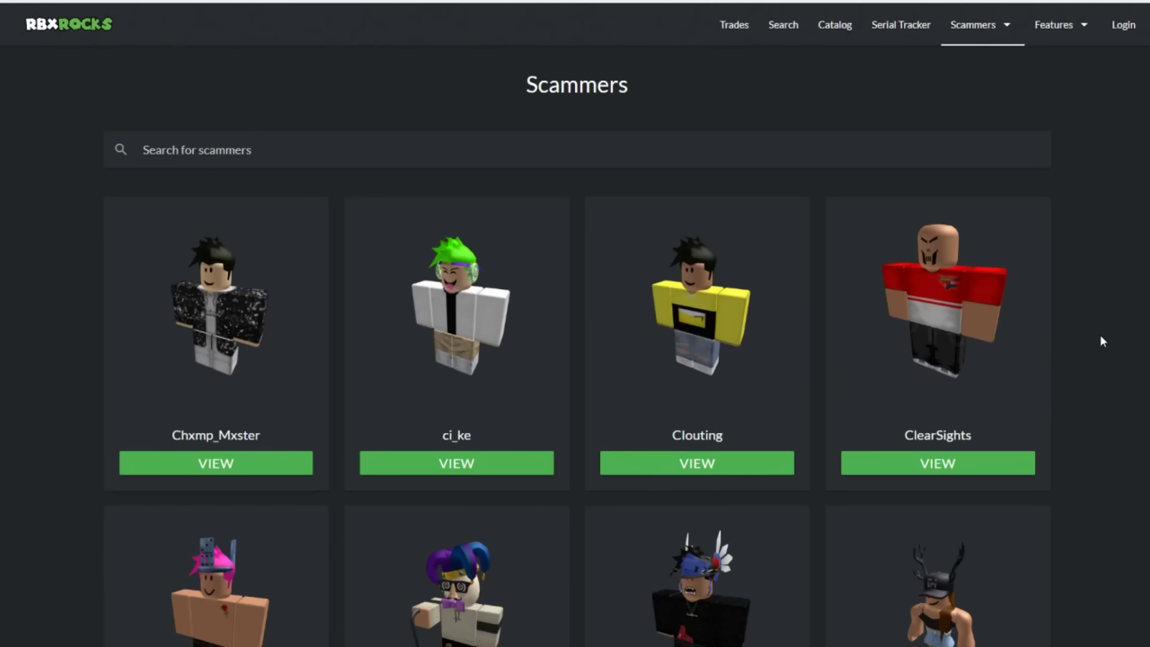
scroll(1084, 341, "down", 5)
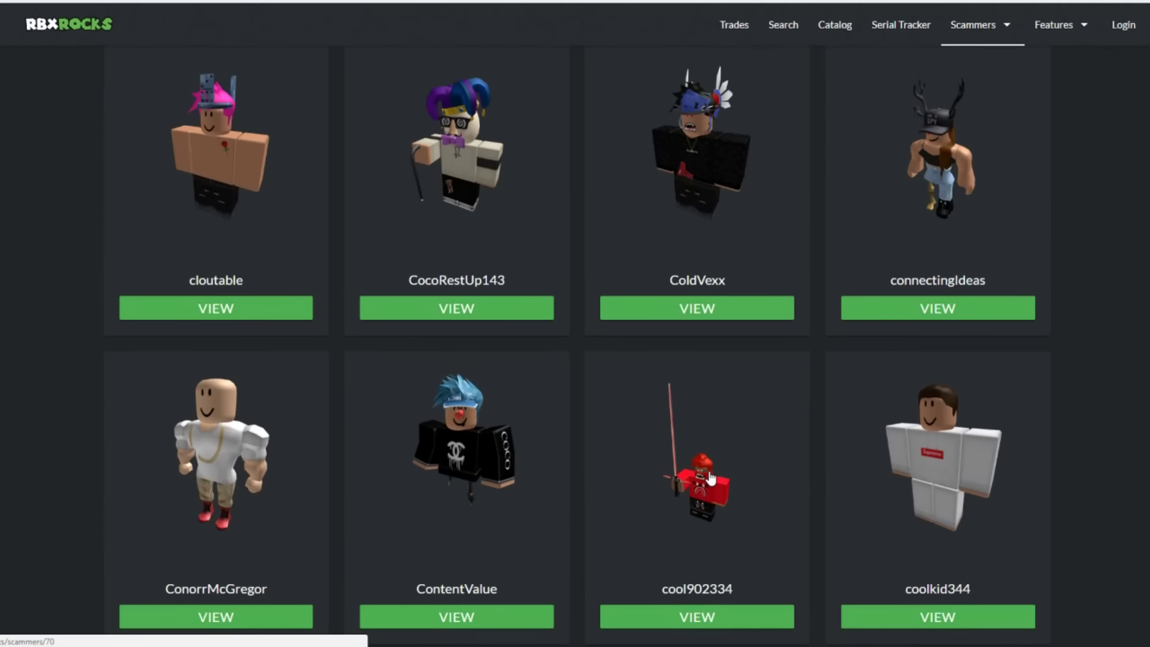
scroll(718, 465, "down", 1)
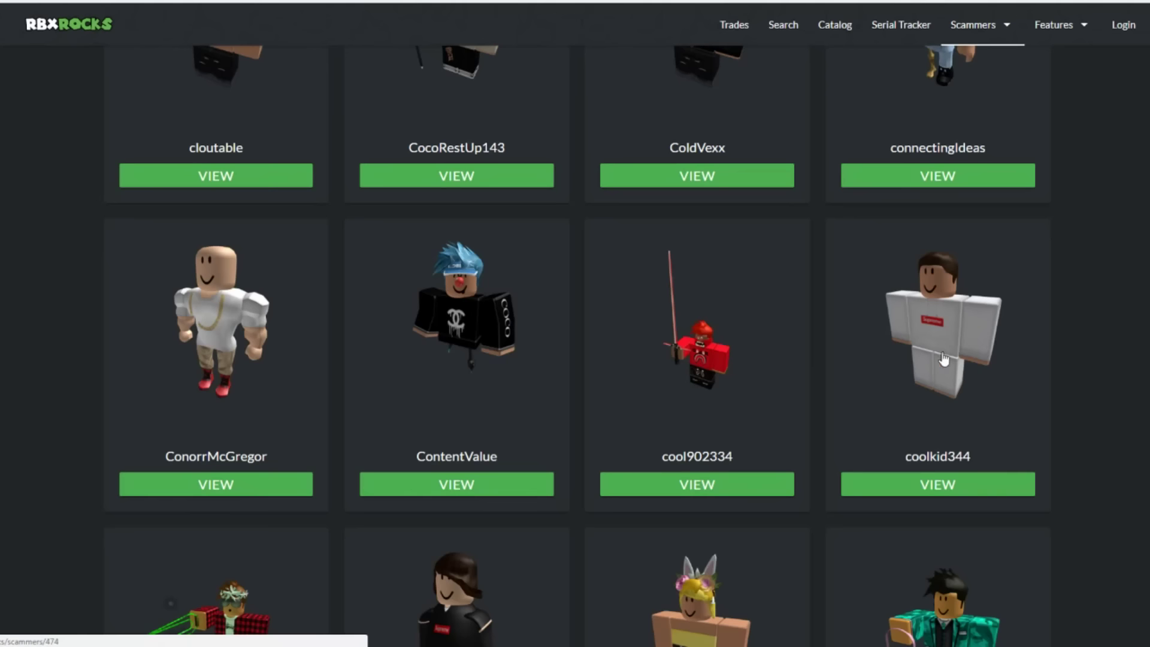
left_click(937, 491)
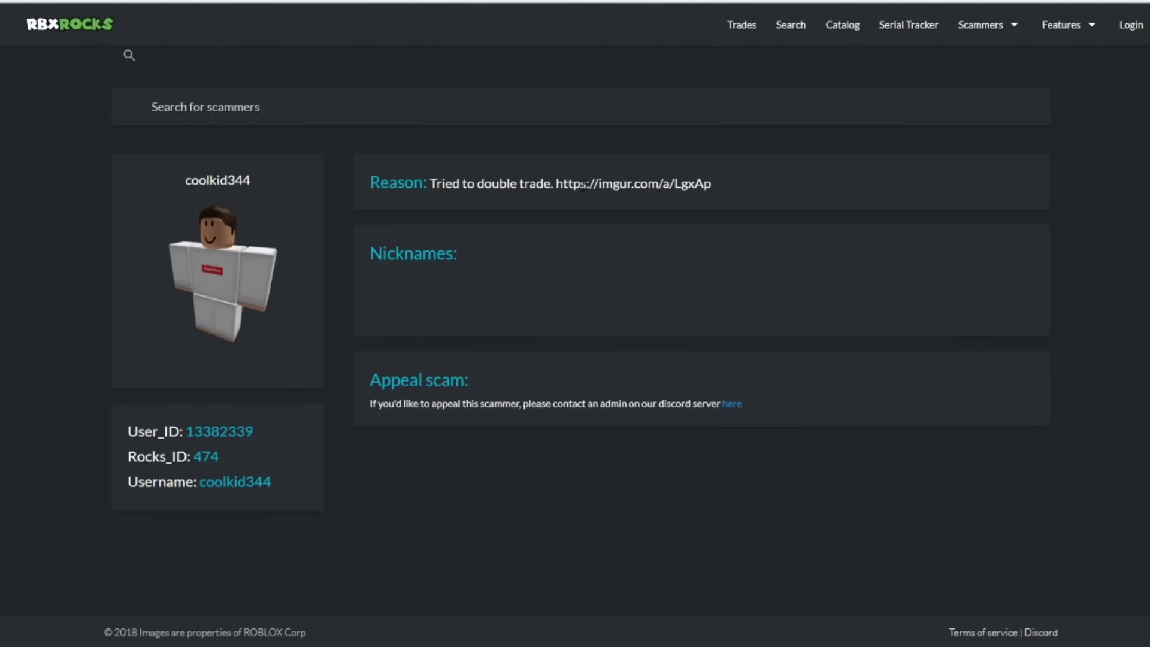
left_click(560, 183)
scroll(363, 207, "down", 3)
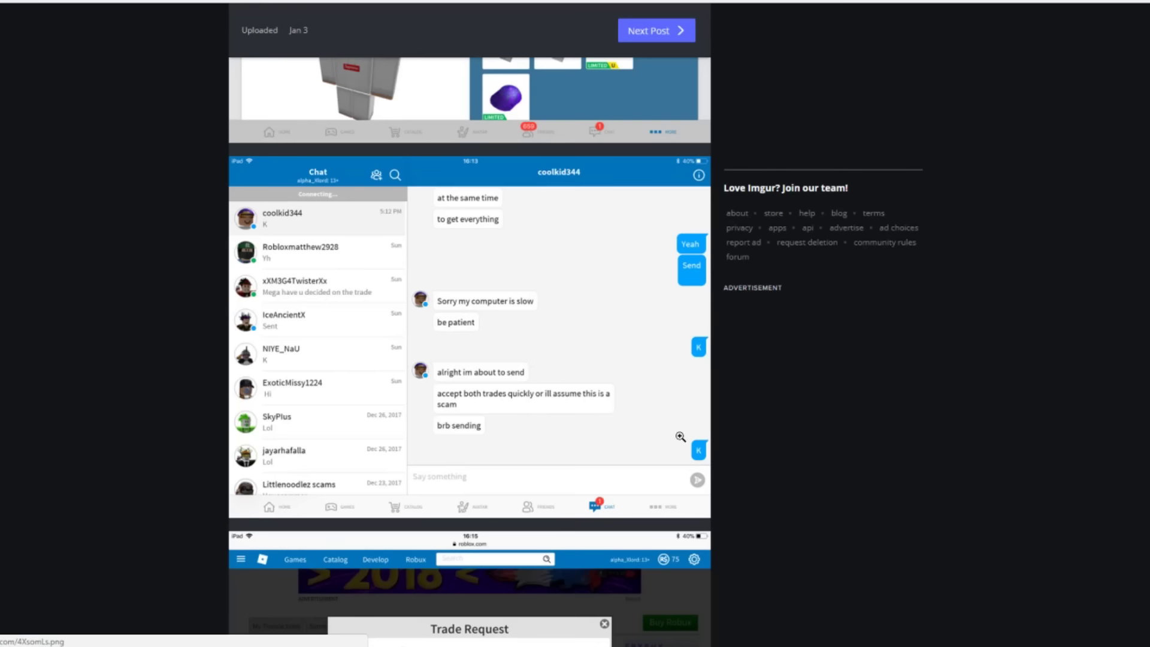
scroll(629, 421, "down", 2)
scroll(630, 422, "down", 3)
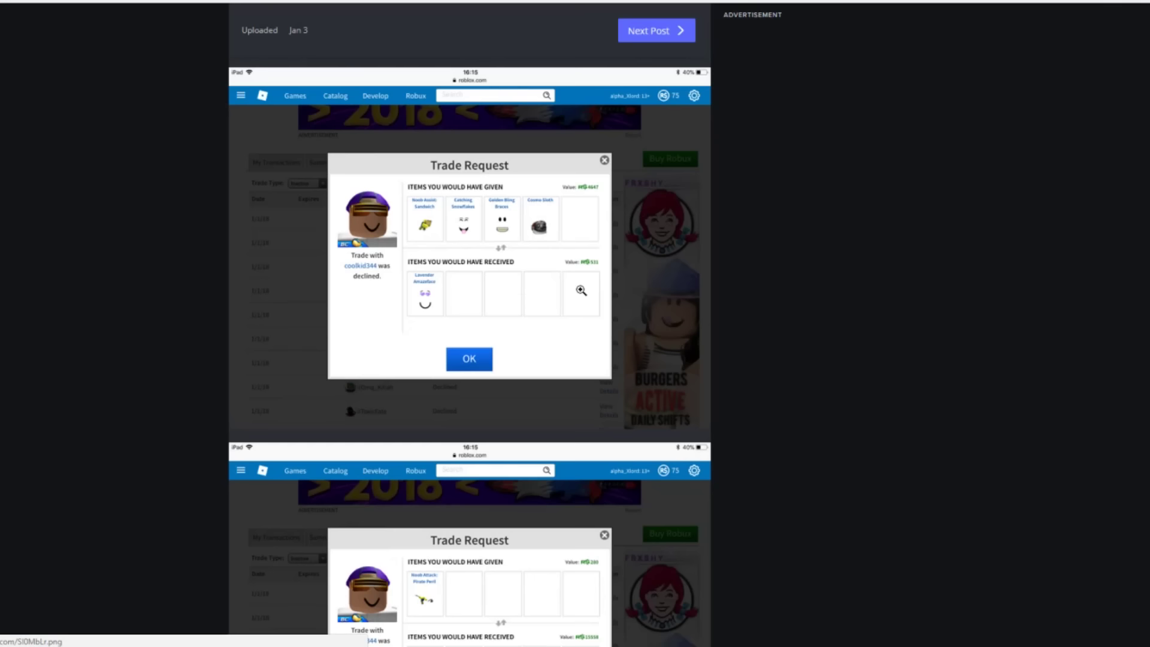
scroll(580, 293, "down", 2)
scroll(423, 410, "down", 2)
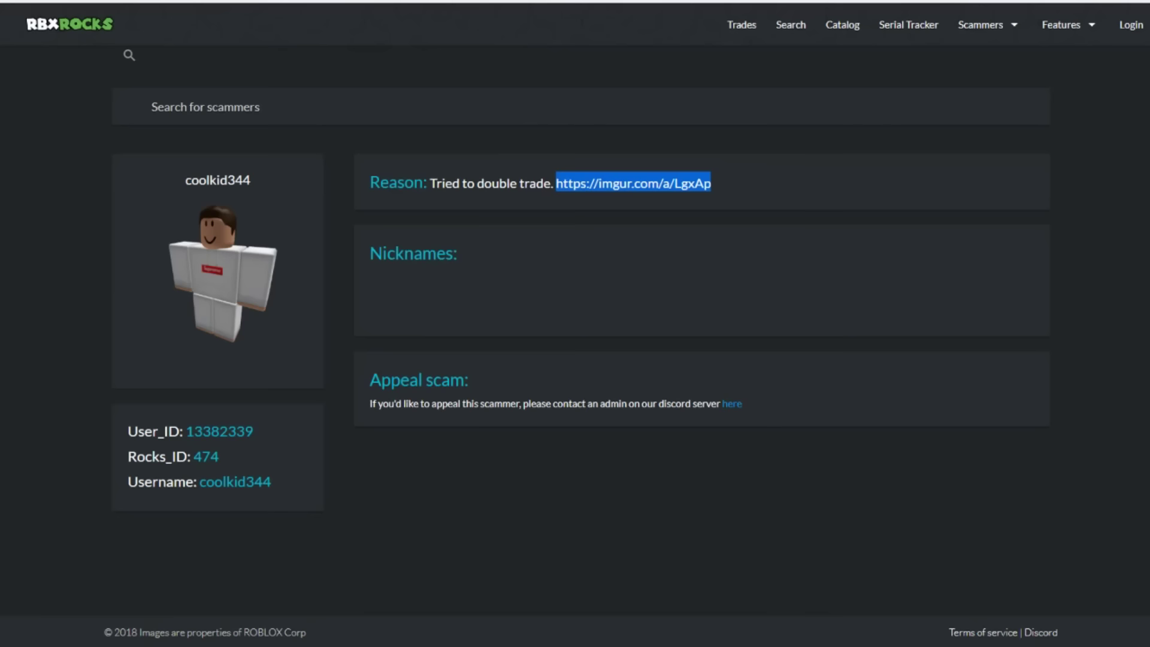
key("alt+Left")
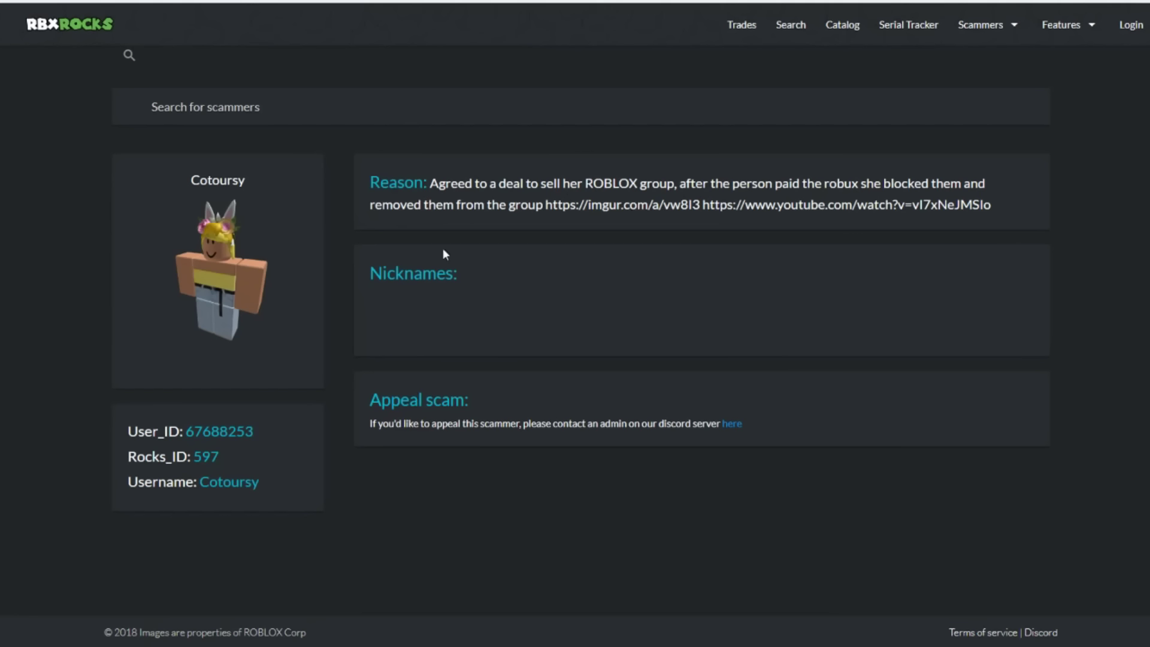
left_click_drag(546, 205, 924, 205)
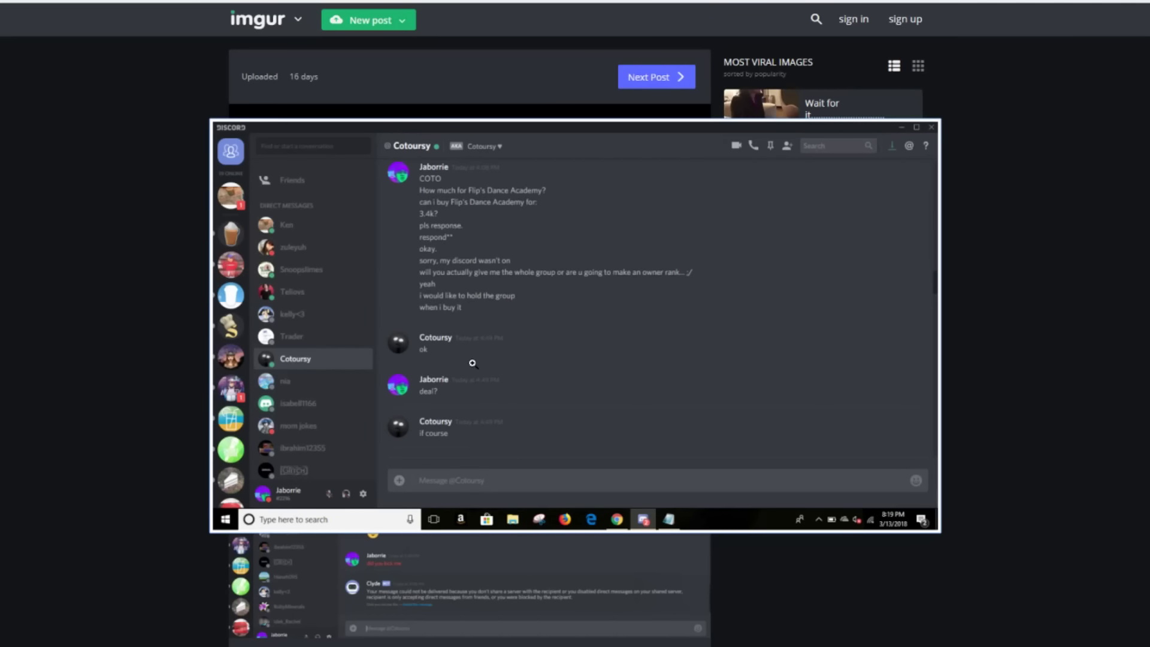
scroll(472, 363, "down", 5)
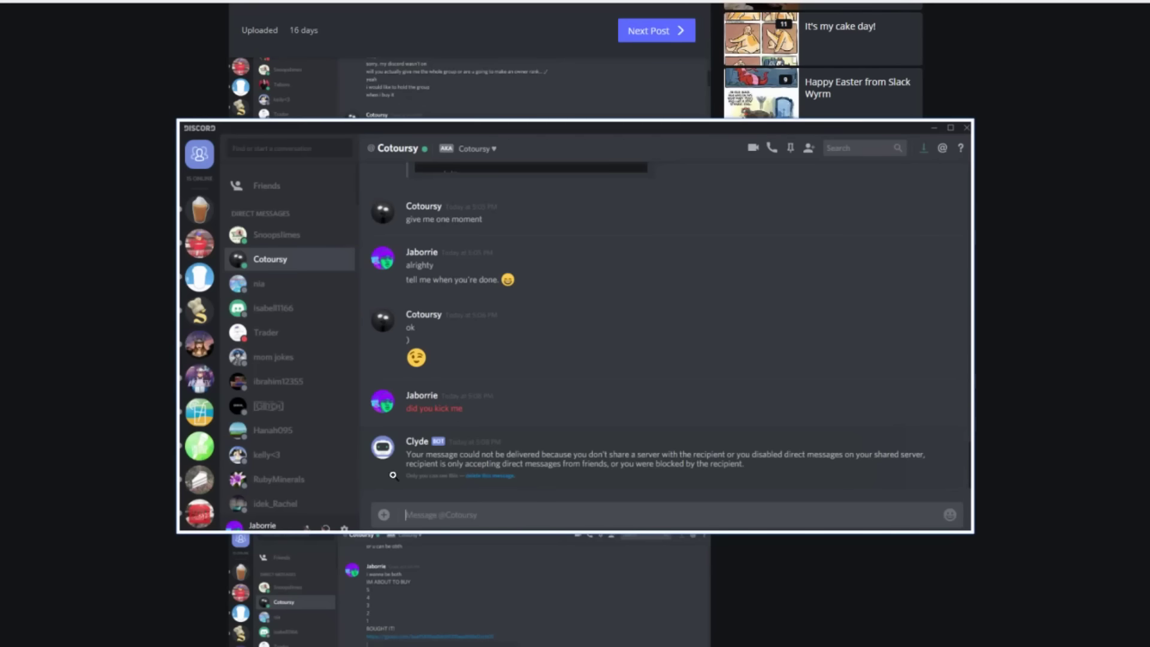
left_click(1013, 371)
scroll(748, 407, "down", 5)
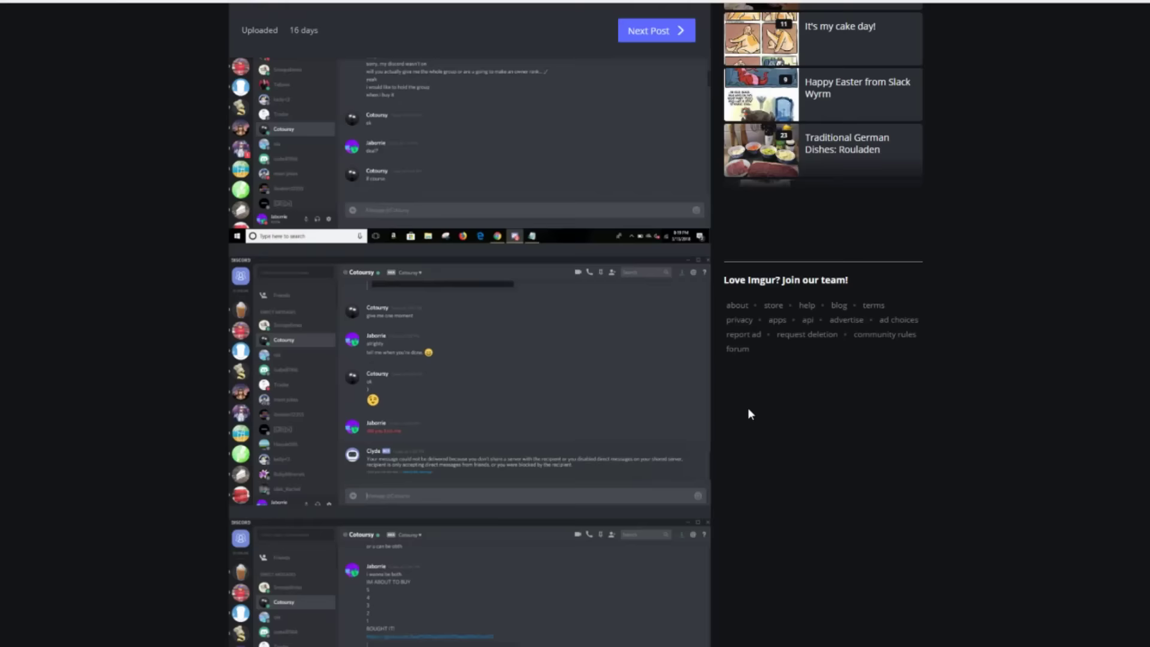
scroll(542, 374, "down", 5)
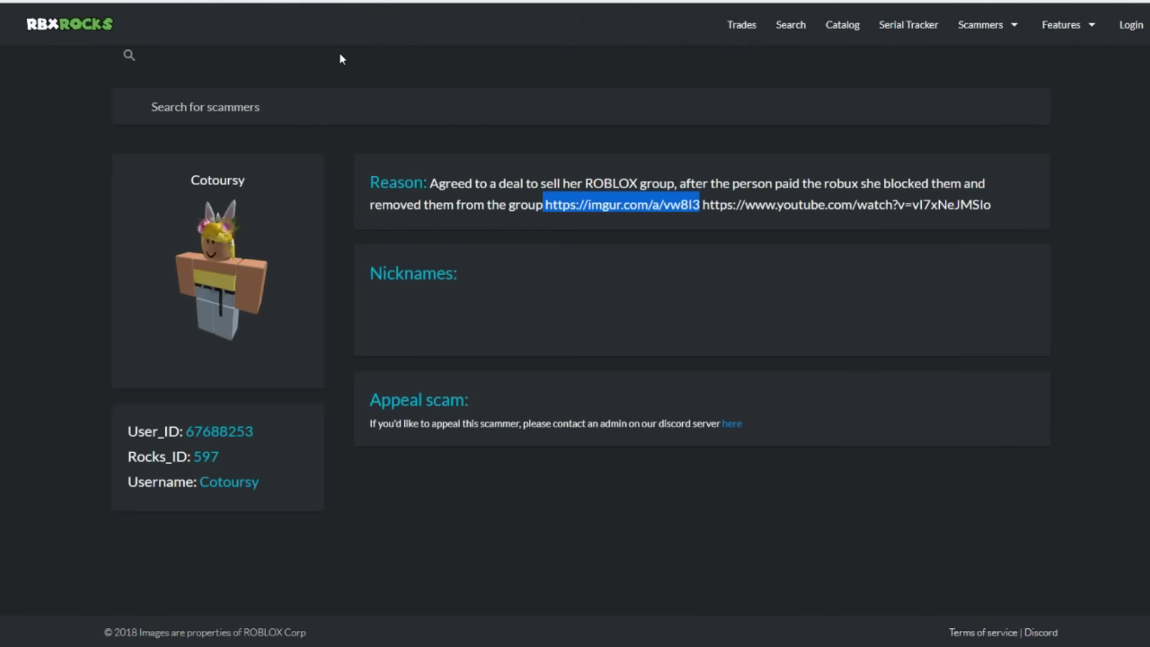
left_click(846, 233)
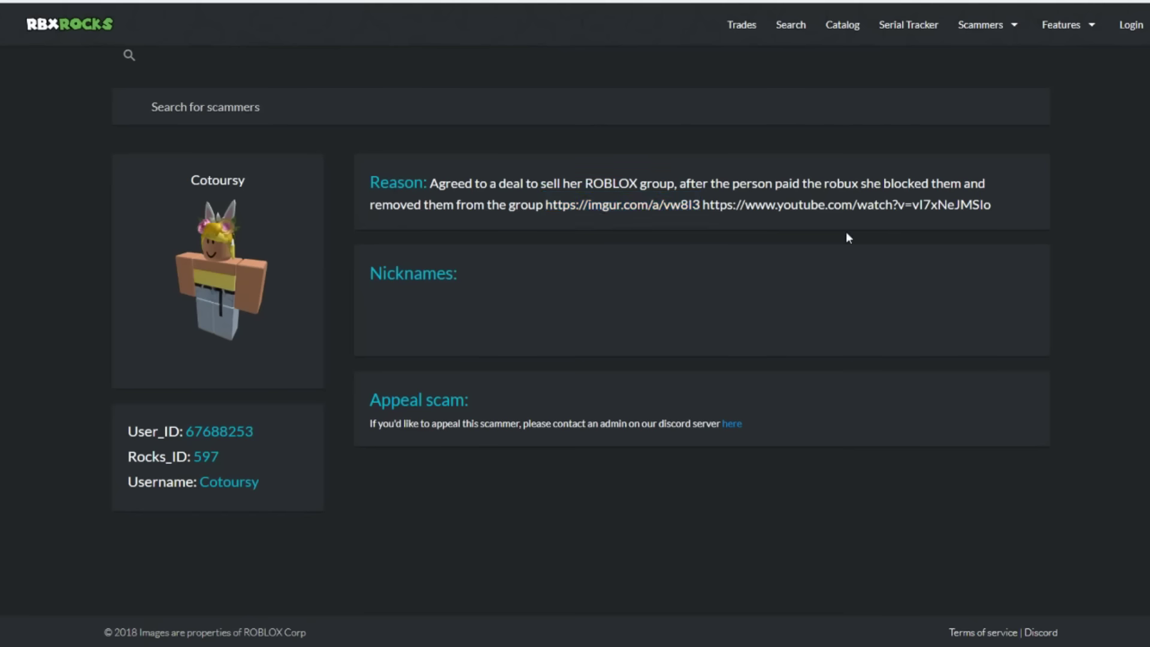